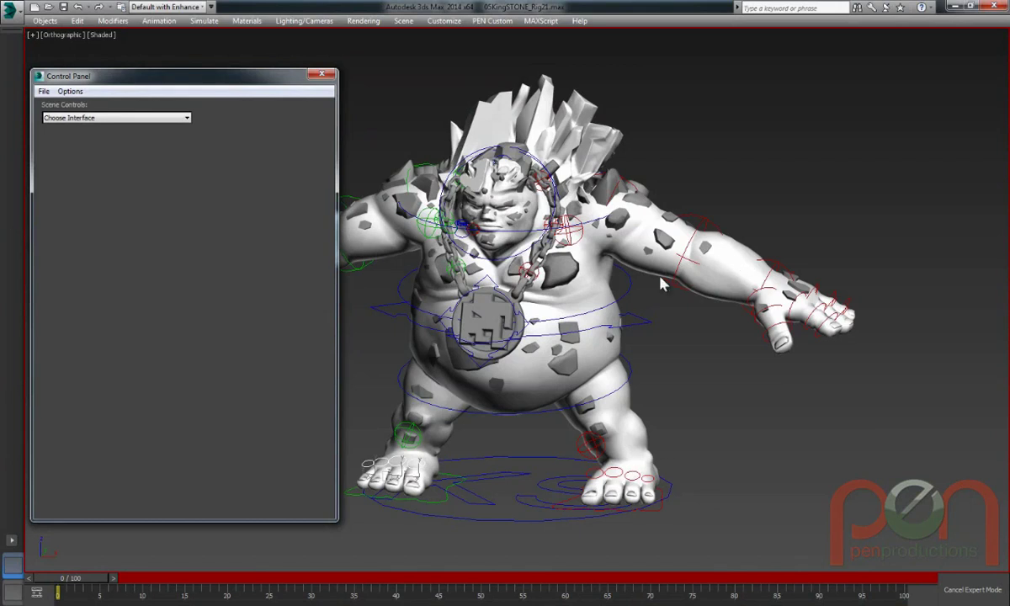
Select the arrow-shaped torso control around the character's belly
middle_drag(502, 273, 510, 277)
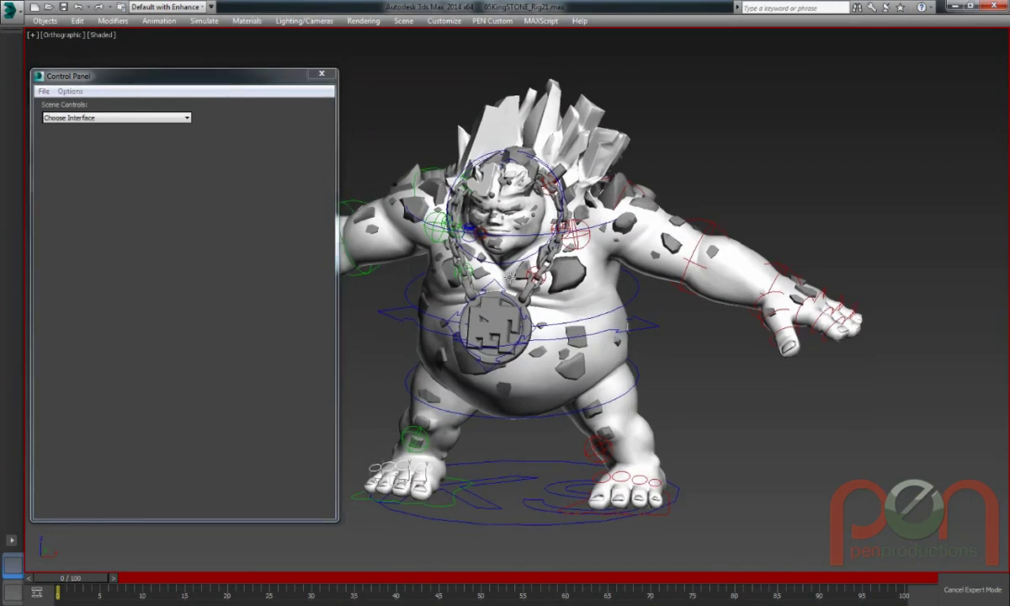
click(224, 81)
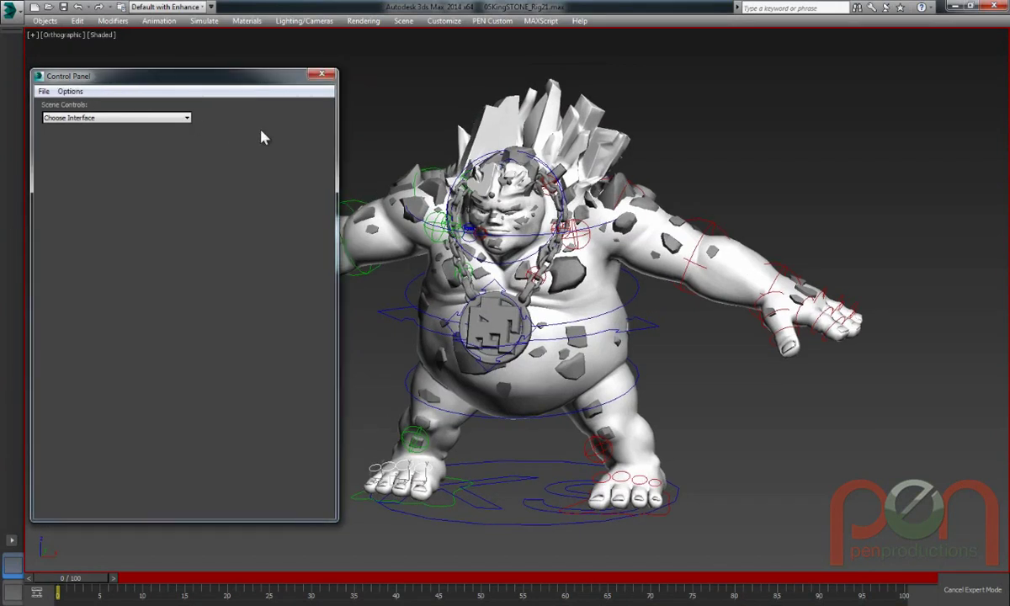
click(383, 327)
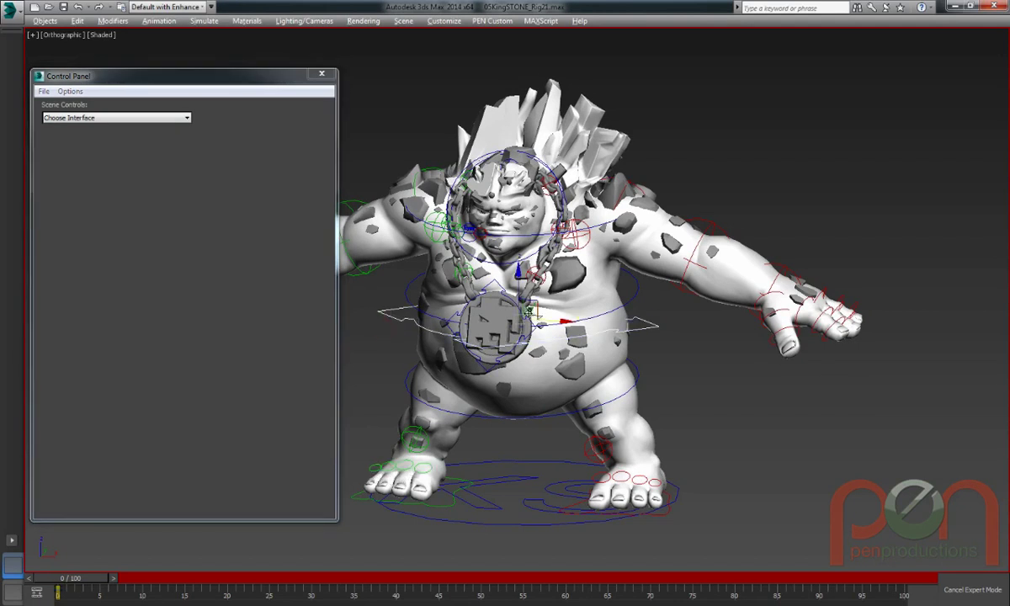
drag(528, 310, 519, 318)
drag(559, 284, 402, 298)
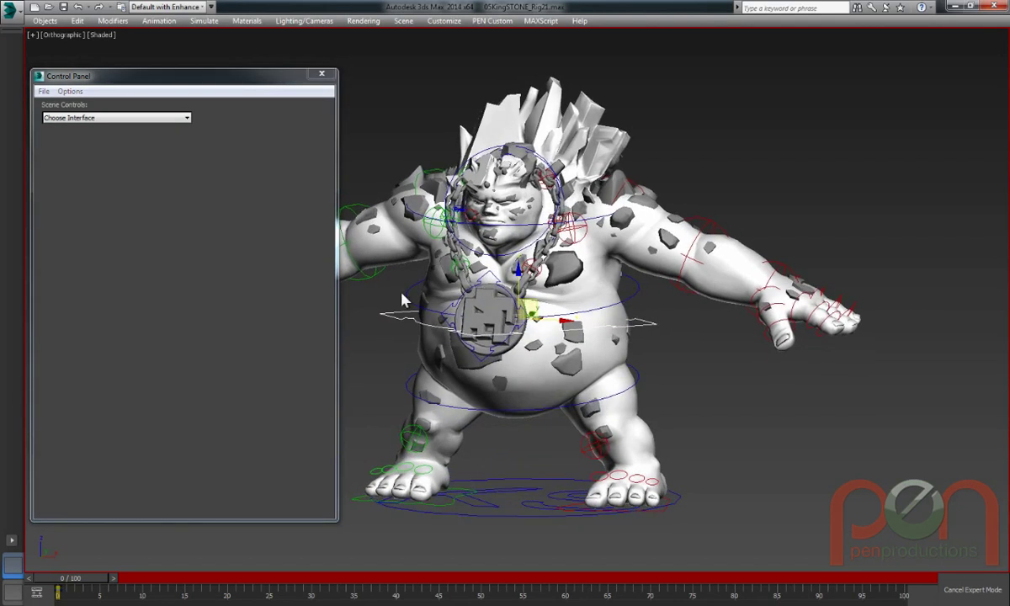
drag(141, 76, 189, 81)
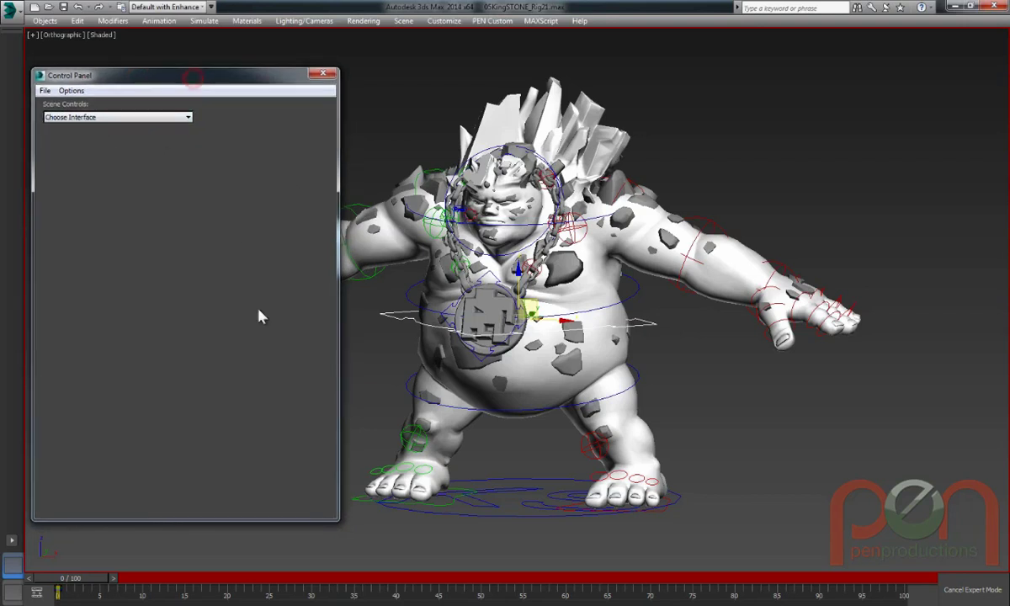
mouse_move(608, 266)
middle_down()
mouse_move(588, 266)
mouse_move(622, 266)
middle_up()
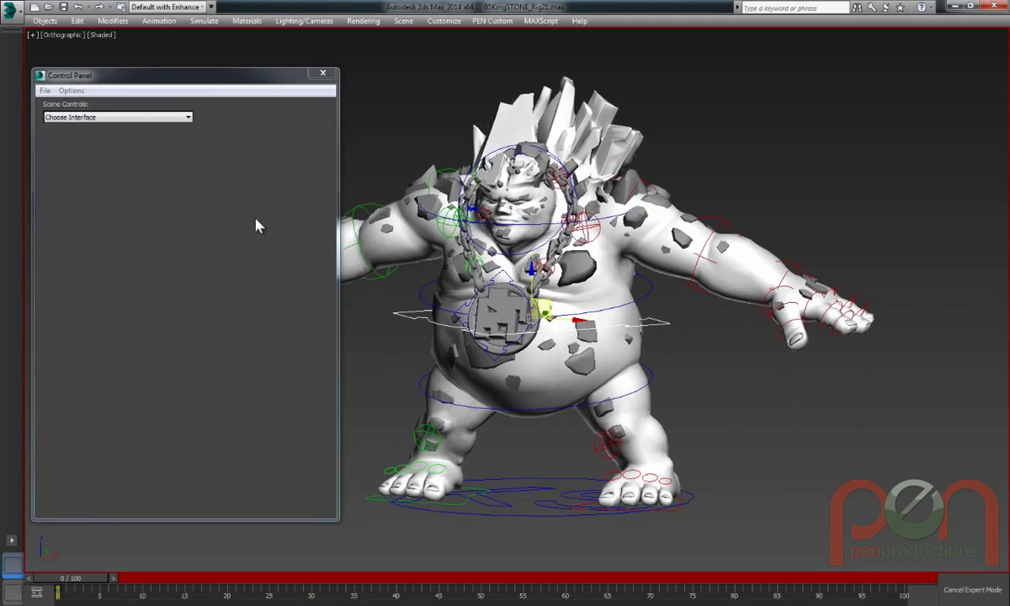
key(ctrl+z)
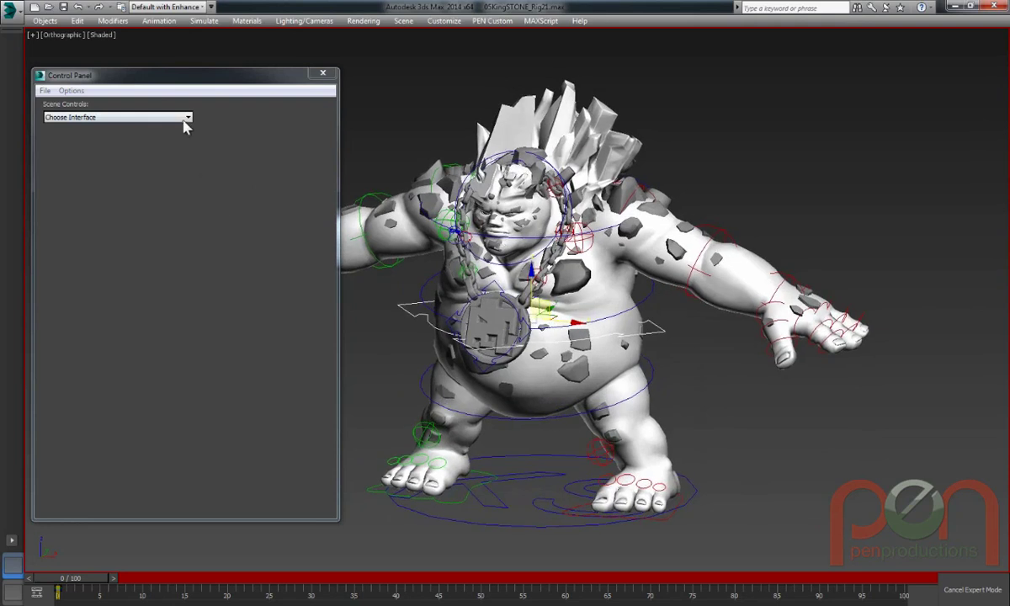
Load the King Stone interface in the scene controls and look over its Face and Body pages
click(189, 119)
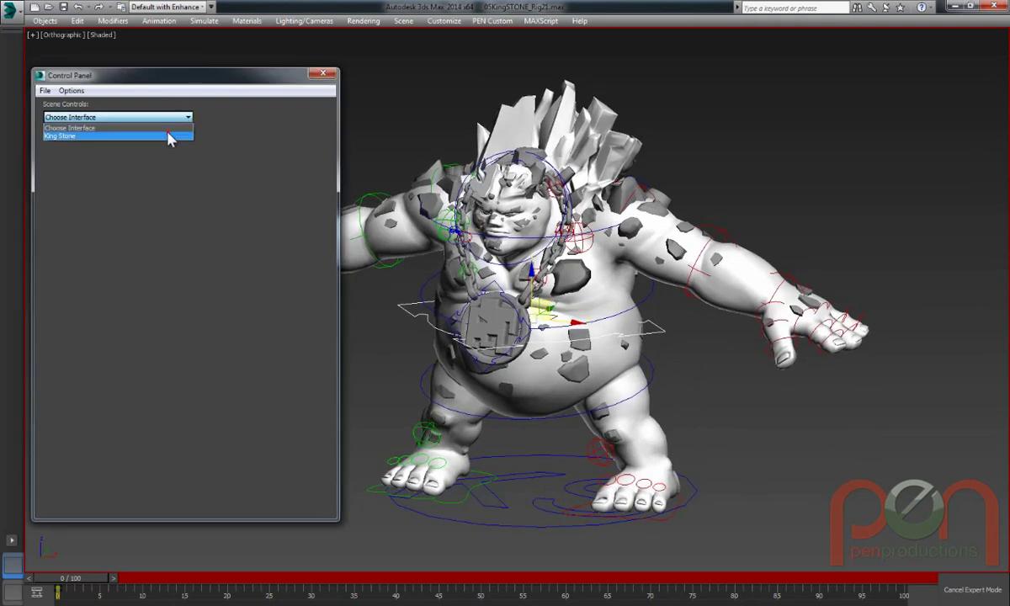
click(172, 137)
mouse_move(528, 276)
alt+middle_down()
mouse_move(515, 293)
mouse_move(543, 289)
alt+middle_up()
key(ctrl+z)
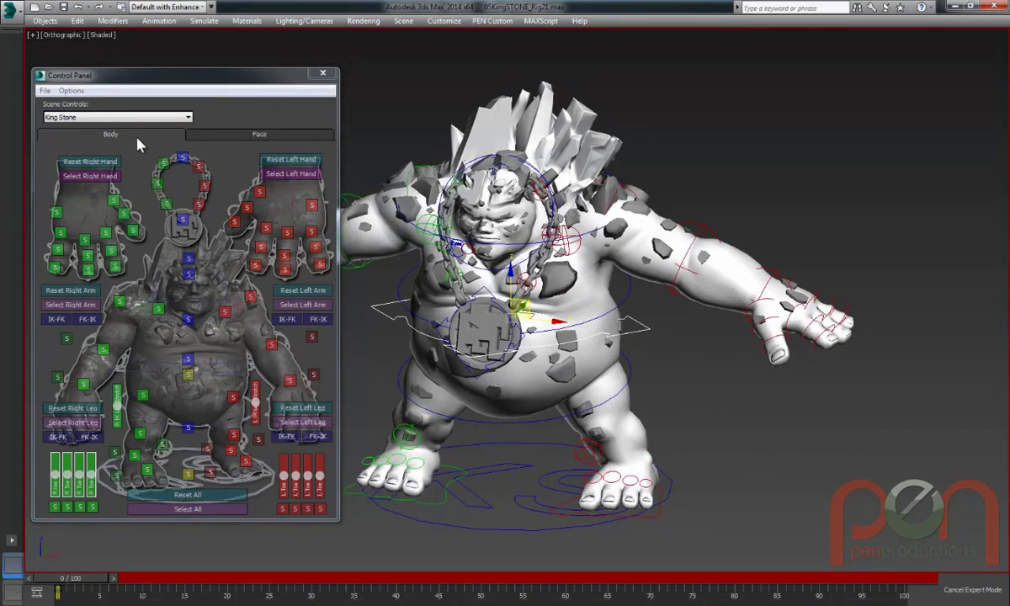
click(210, 134)
click(158, 135)
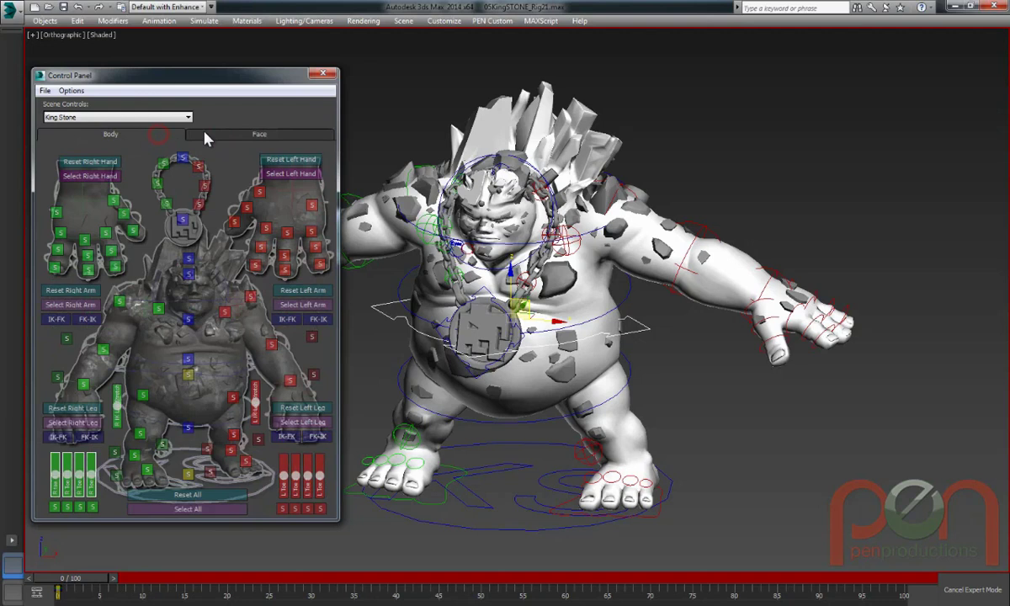
click(203, 135)
click(151, 134)
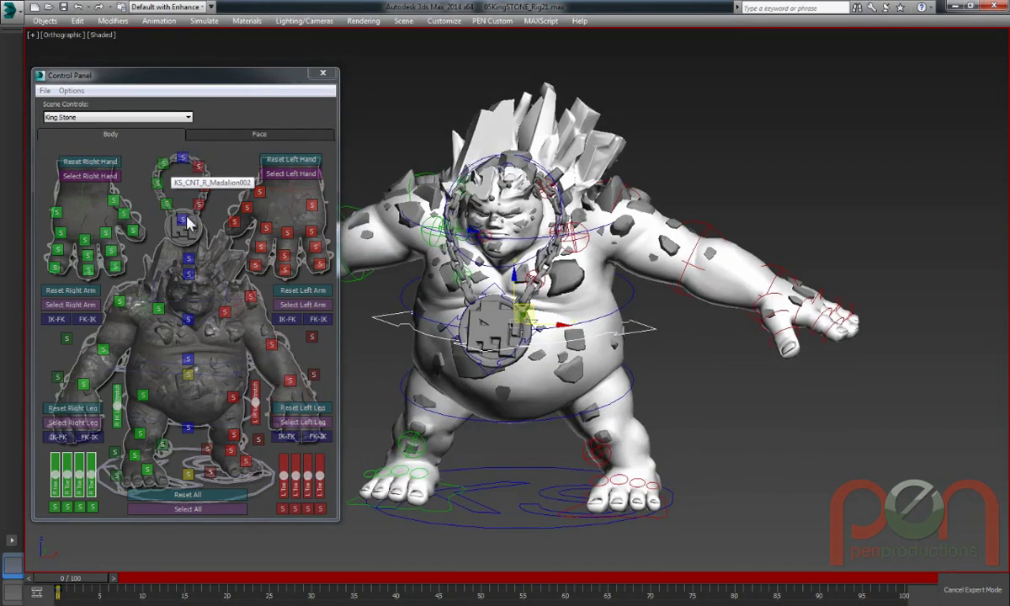
Select all the medallion and neck-chain controls together in the Body picker
drag(141, 150, 230, 243)
mouse_move(427, 294)
alt+middle_down()
mouse_move(395, 291)
mouse_move(429, 293)
alt+middle_up()
mouse_move(528, 268)
alt+middle_down()
mouse_move(502, 260)
mouse_move(527, 262)
alt+middle_up()
scroll(503, 261, up, 2)
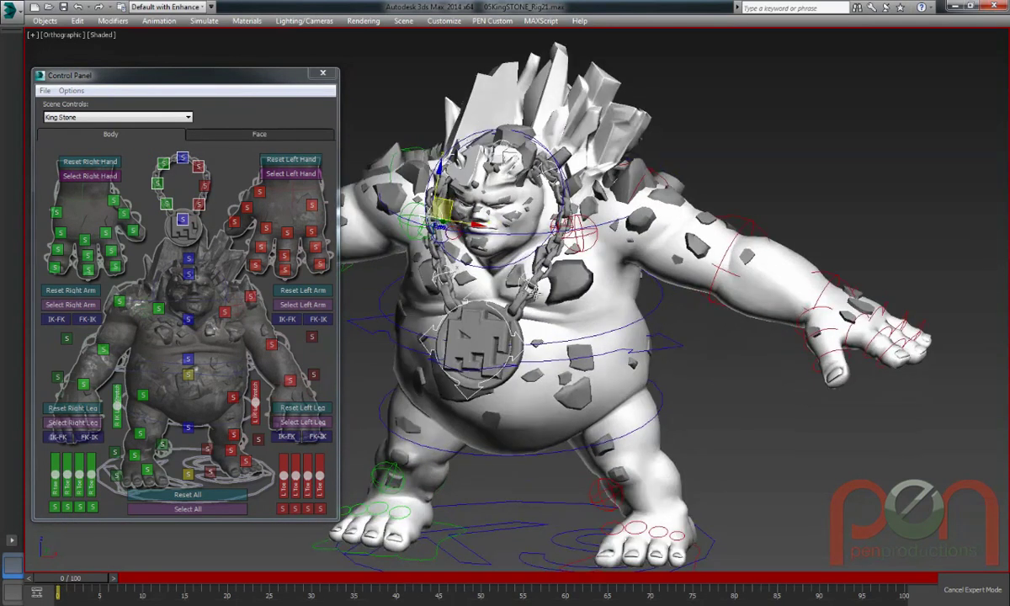
Curl the left hand by rotating all its finger controls together, and rotate the thumb's base control back outward
drag(229, 187, 341, 287)
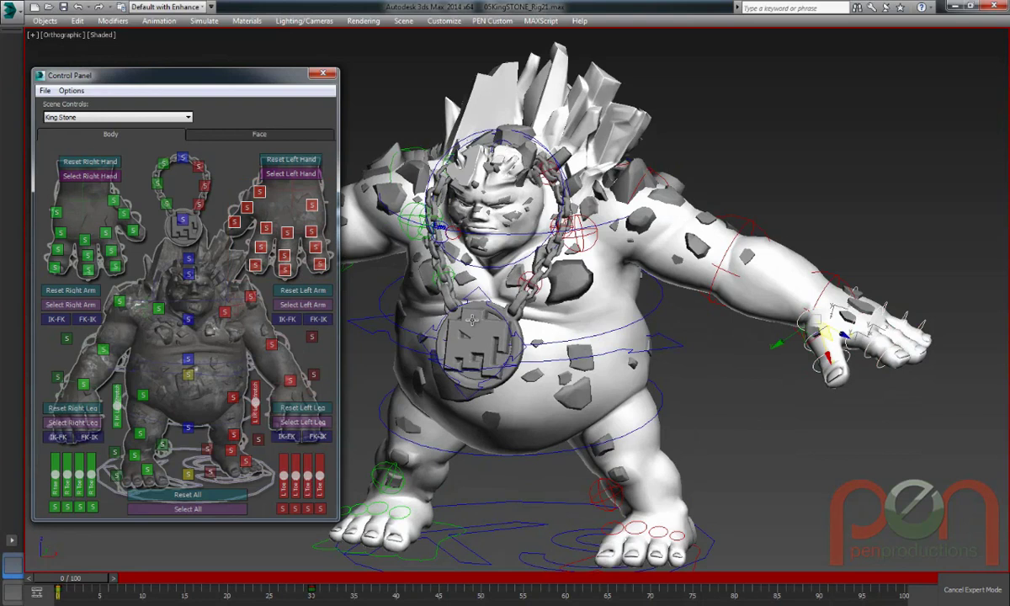
alt+middle_drag(745, 329, 530, 307)
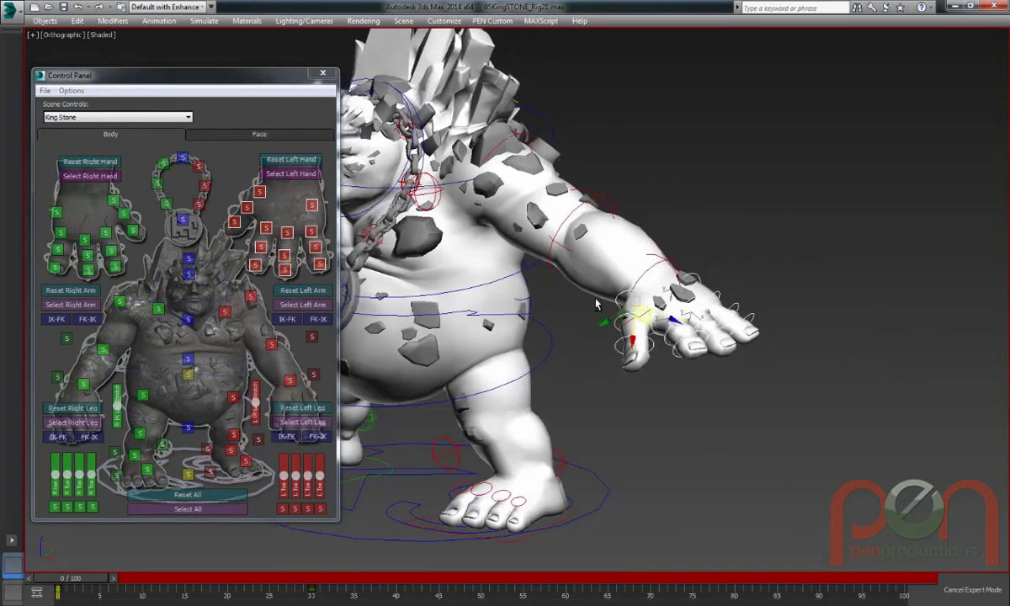
scroll(652, 318, up, 2)
middle_drag(655, 317, 651, 312)
key(e)
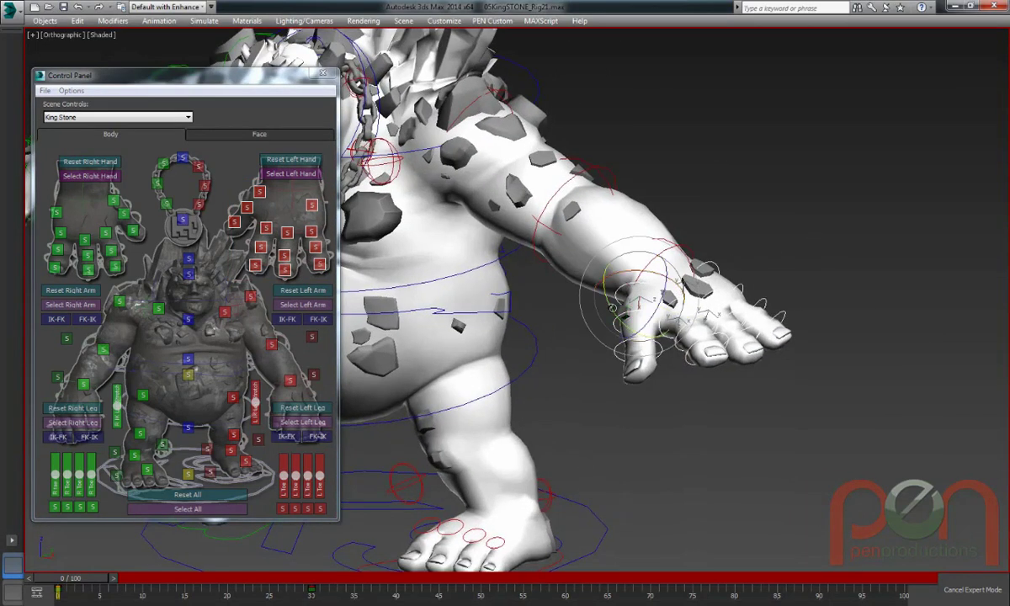
drag(610, 309, 642, 332)
alt+middle_drag(669, 325, 655, 289)
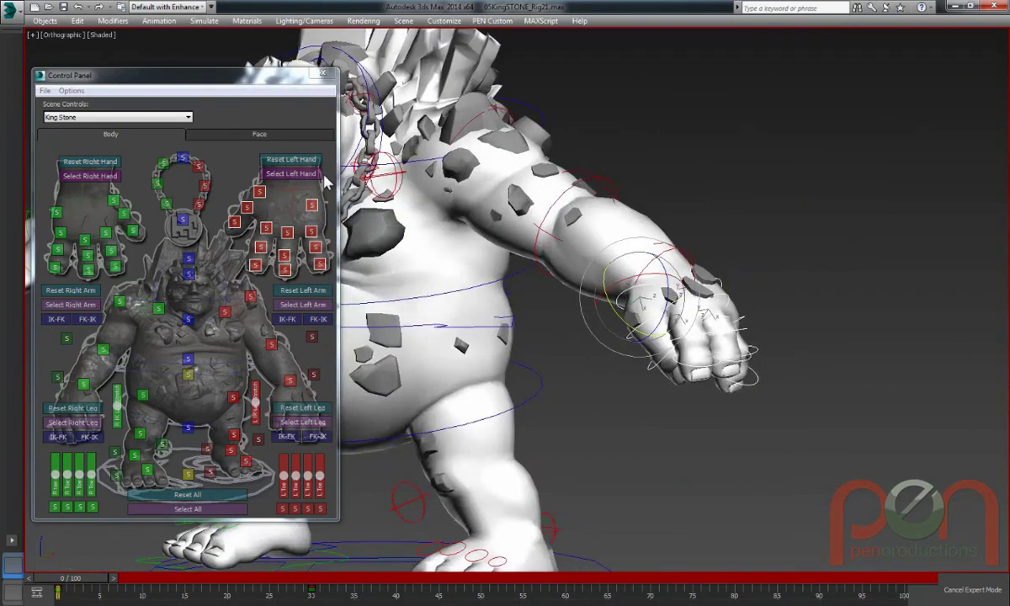
click(261, 192)
drag(656, 307, 570, 276)
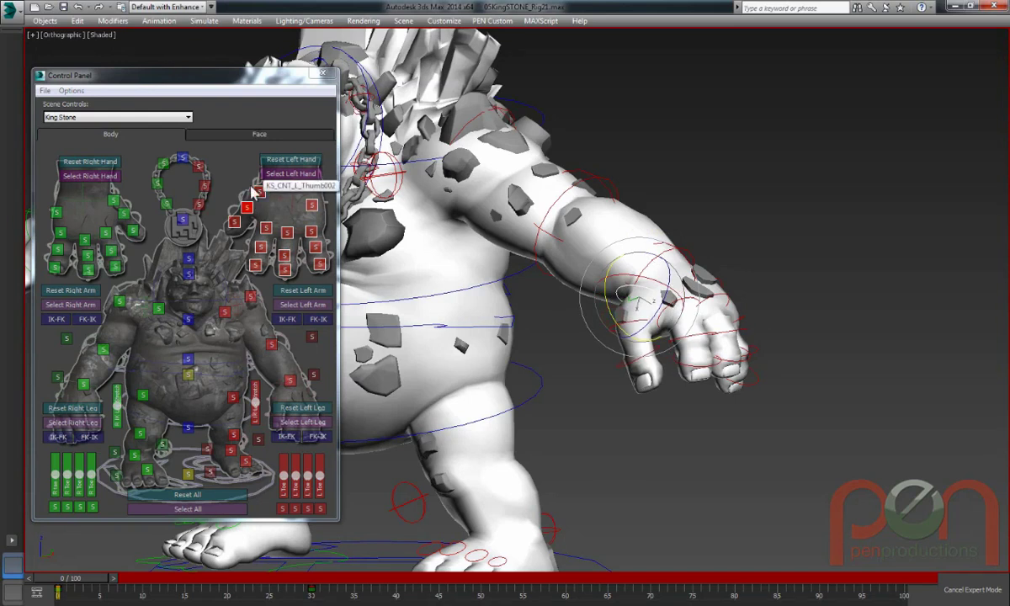
Select the left thumb's two outer controls, add the finger controls, adjust the group by area selection, and clear the selection
drag(235, 182, 254, 229)
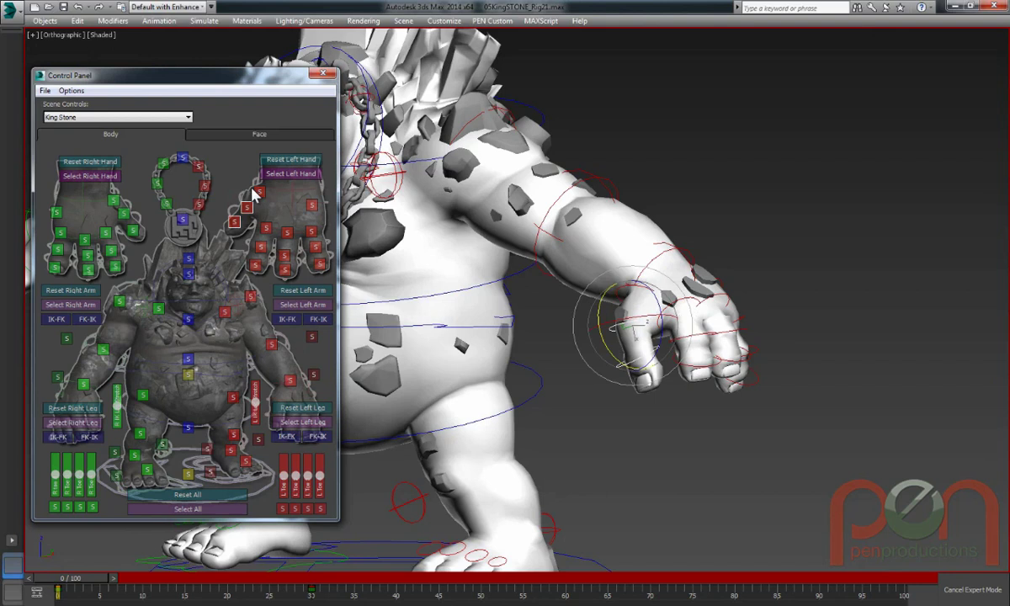
drag(327, 258, 330, 269)
alt+drag(223, 188, 264, 232)
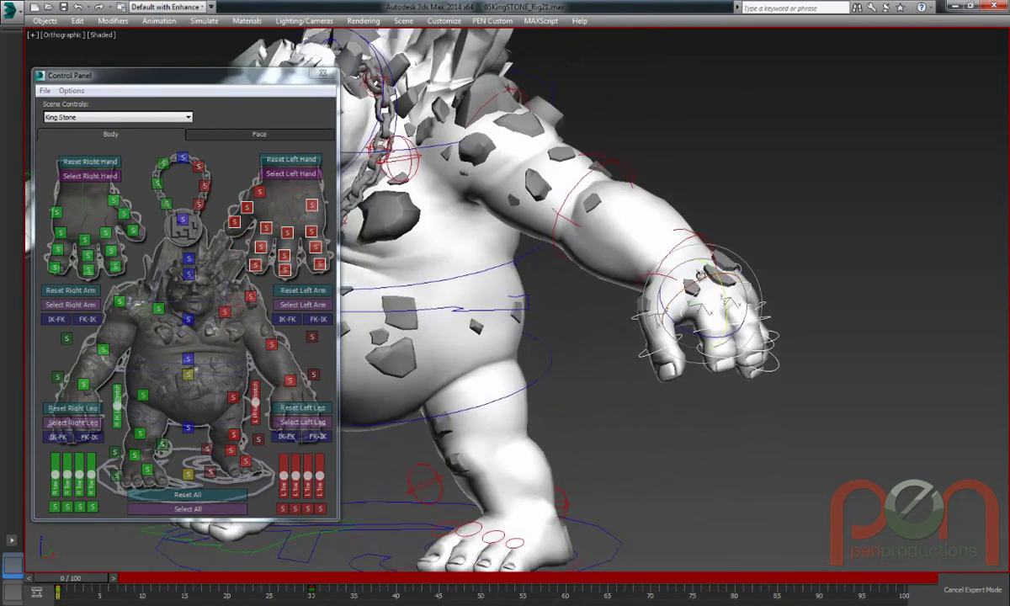
alt+middle_drag(700, 275, 701, 281)
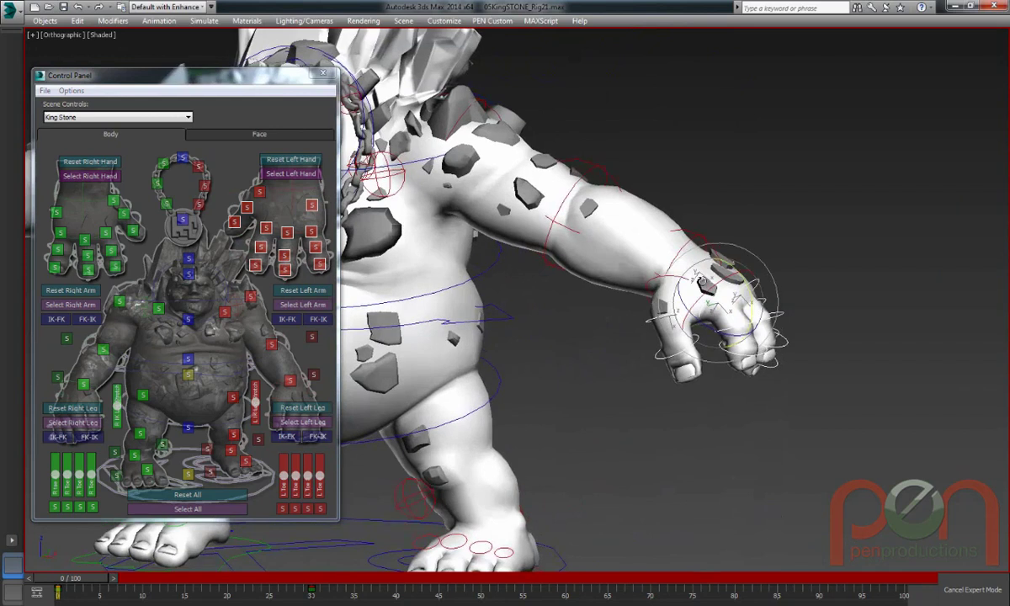
click(629, 335)
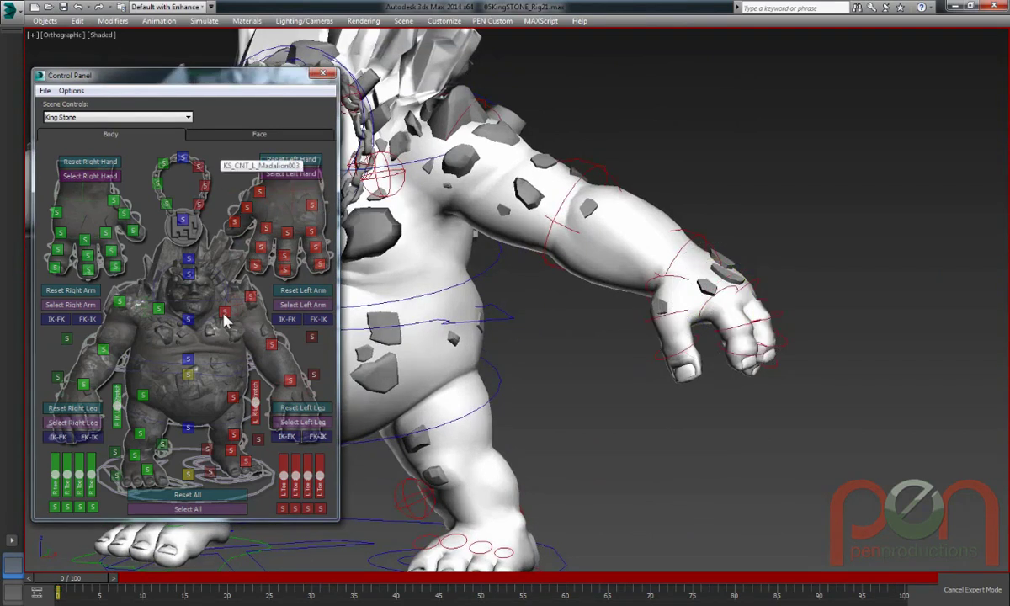
Select the central controls from the head down through the spine together in the Body picker
drag(199, 240, 190, 435)
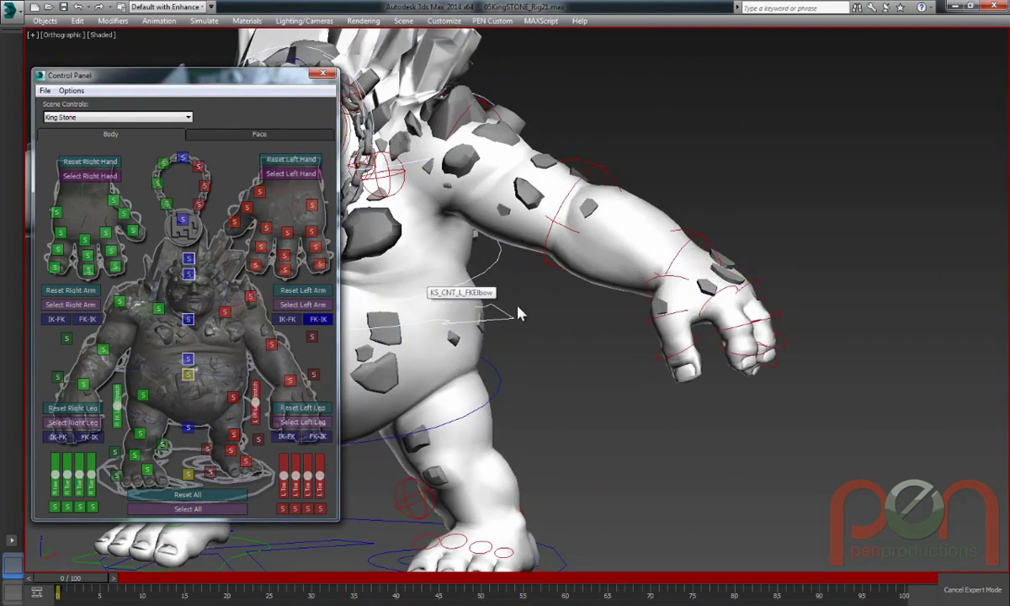
middle_drag(518, 313, 685, 294)
middle_drag(406, 246, 472, 249)
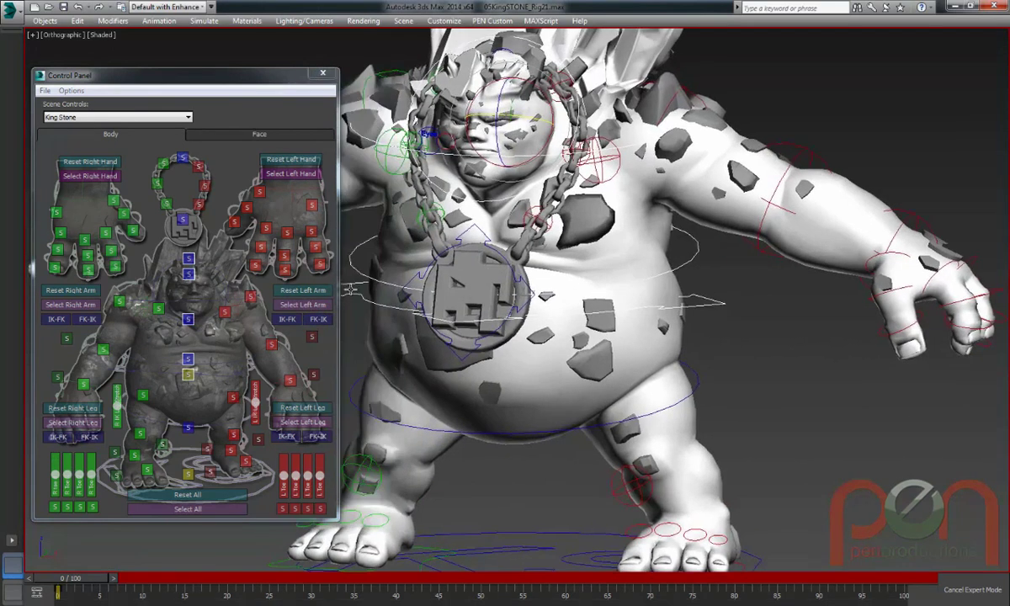
Select the upper-chest control, try transforming it in the viewport, and undo the change
click(193, 319)
middle_drag(563, 185, 576, 218)
alt+middle_drag(558, 149, 572, 263)
click(522, 169)
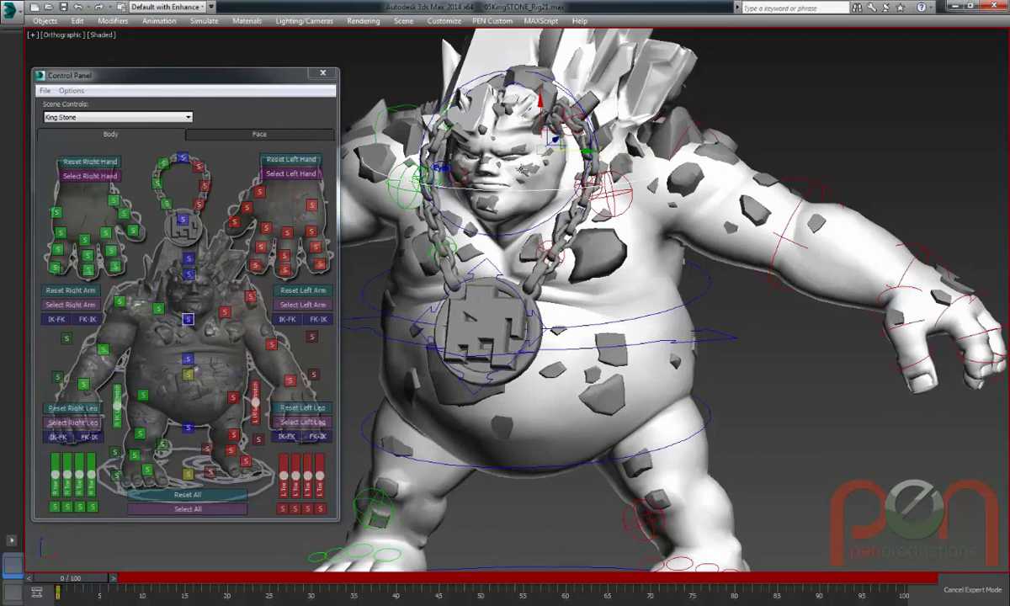
mouse_move(553, 131)
mouse_down()
mouse_move(542, 133)
mouse_move(551, 132)
mouse_up()
key(ctrl+z)
Select the ring control around the lower belly and twist the torso into a new pose
click(260, 397)
middle_drag(544, 260, 600, 226)
scroll(565, 250, down, 2)
drag(421, 389, 406, 378)
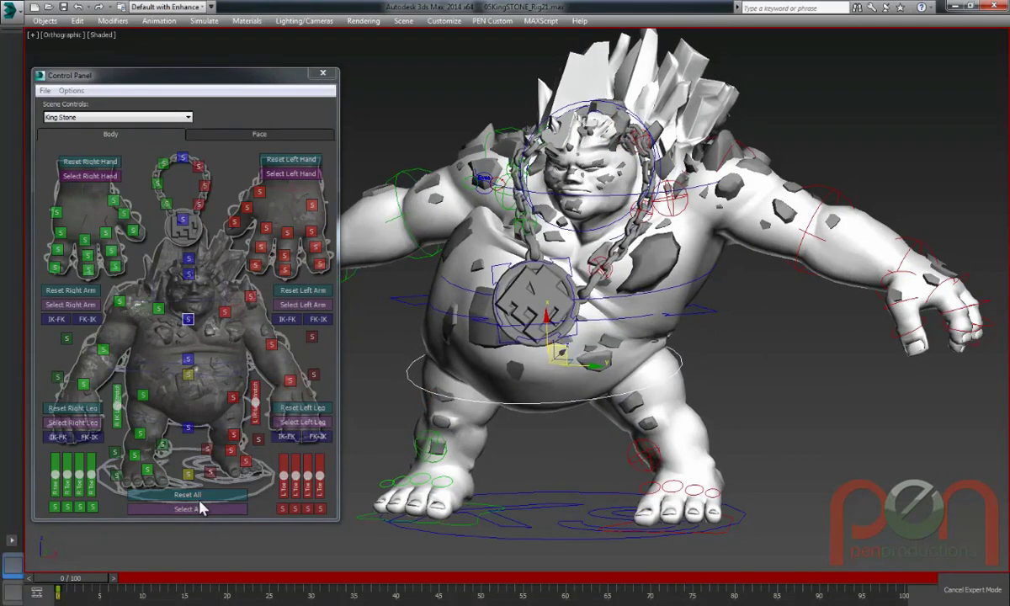
Reset the left hand to its default pose and select all of its finger and thumb controls
click(297, 165)
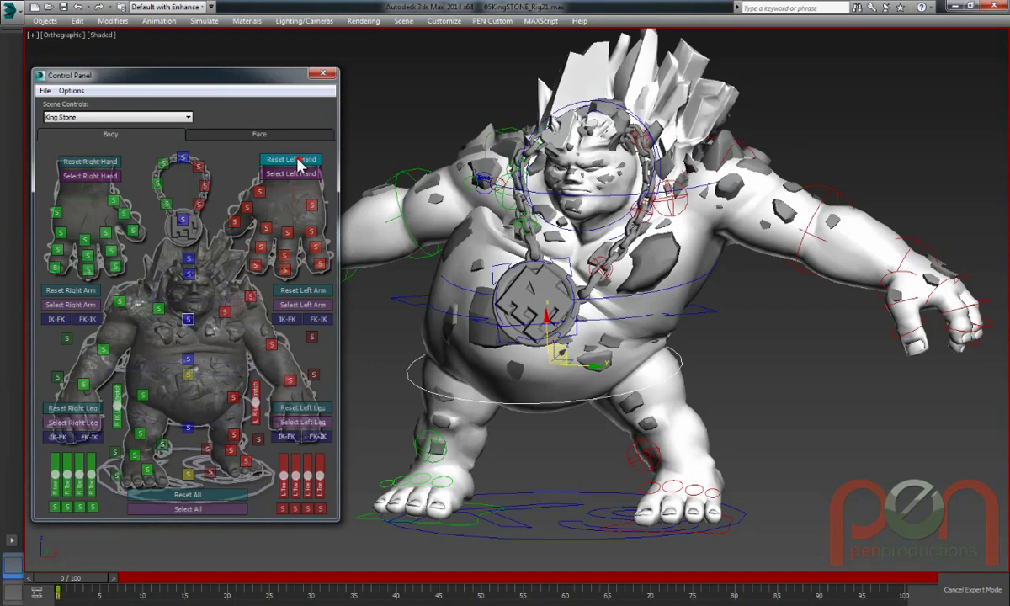
middle_drag(917, 310, 678, 336)
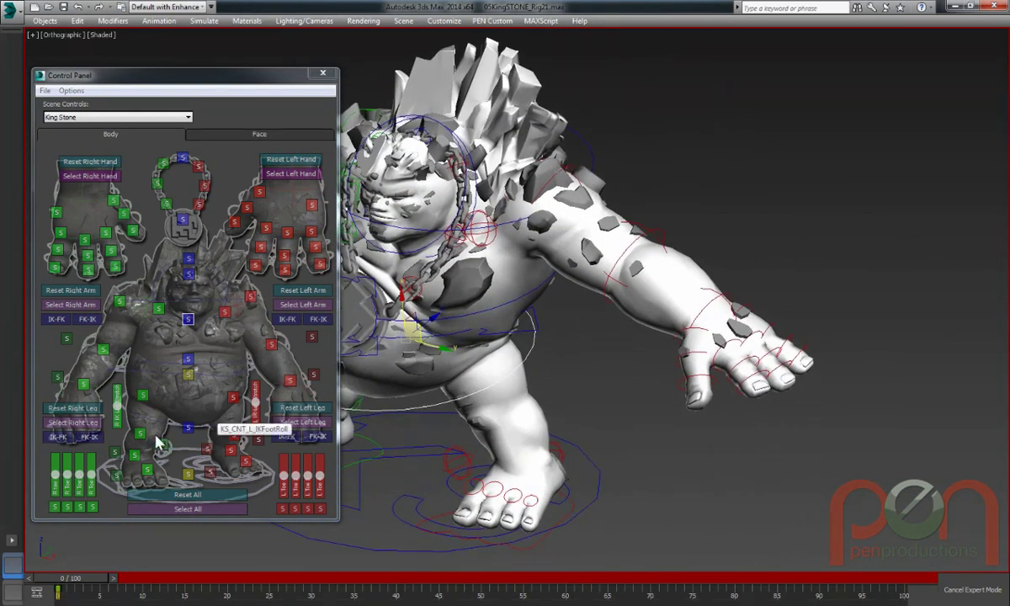
click(288, 175)
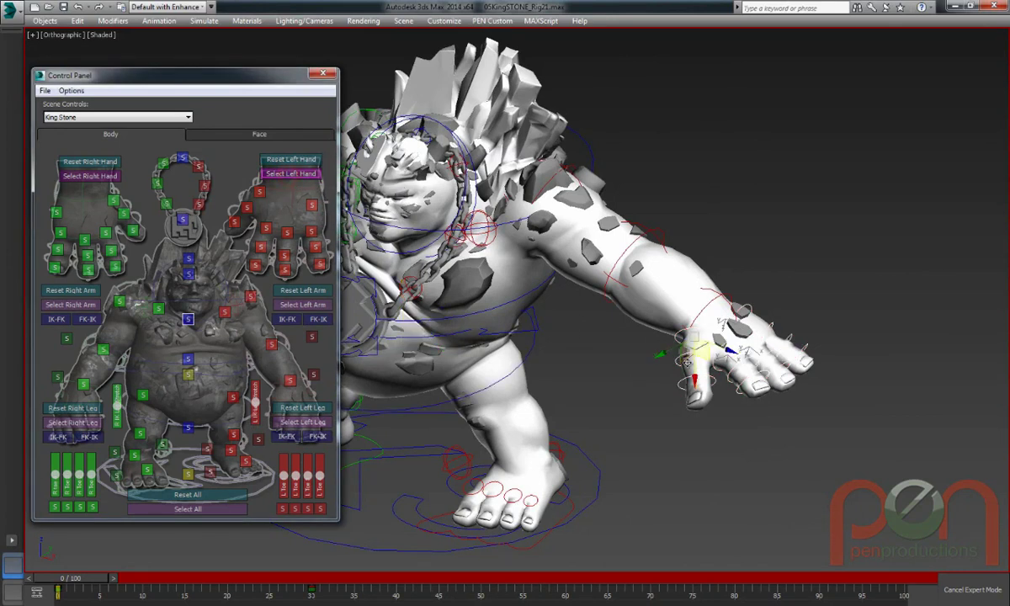
alt+middle_drag(632, 325, 641, 294)
scroll(680, 338, up, 6)
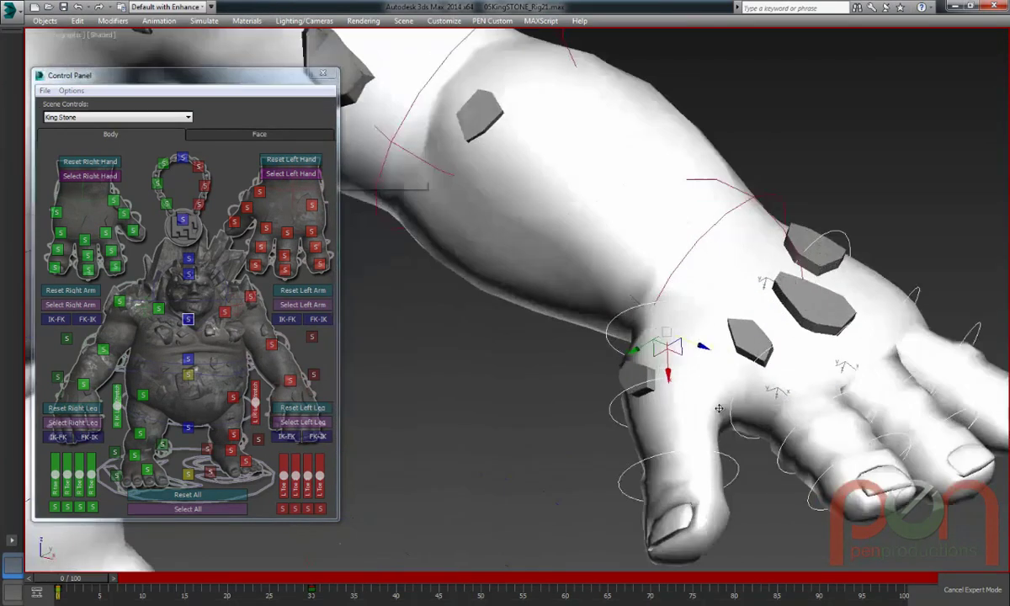
scroll(680, 338, down, 4)
alt+middle_drag(684, 345, 733, 282)
scroll(688, 370, down, 5)
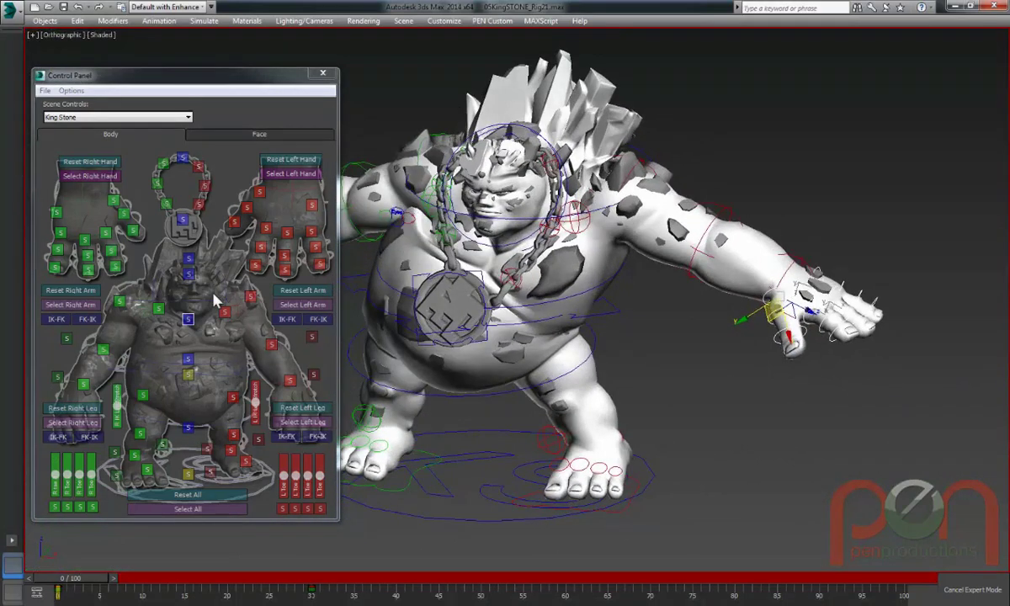
Reset all of the rig's controls to the default pose
click(193, 500)
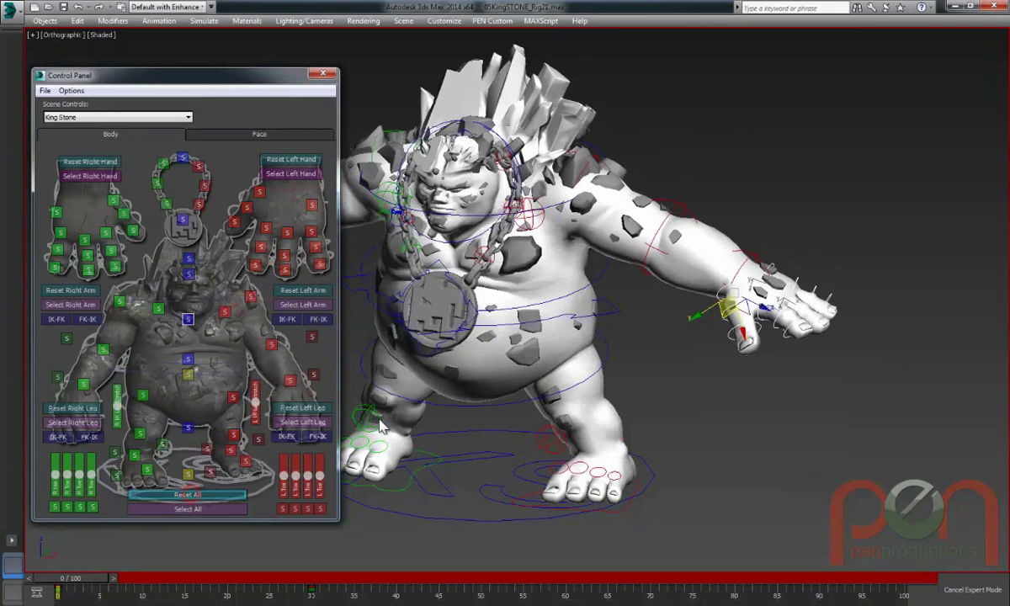
alt+middle_drag(619, 331, 645, 311)
middle_drag(385, 218, 403, 233)
alt+middle_drag(662, 300, 651, 299)
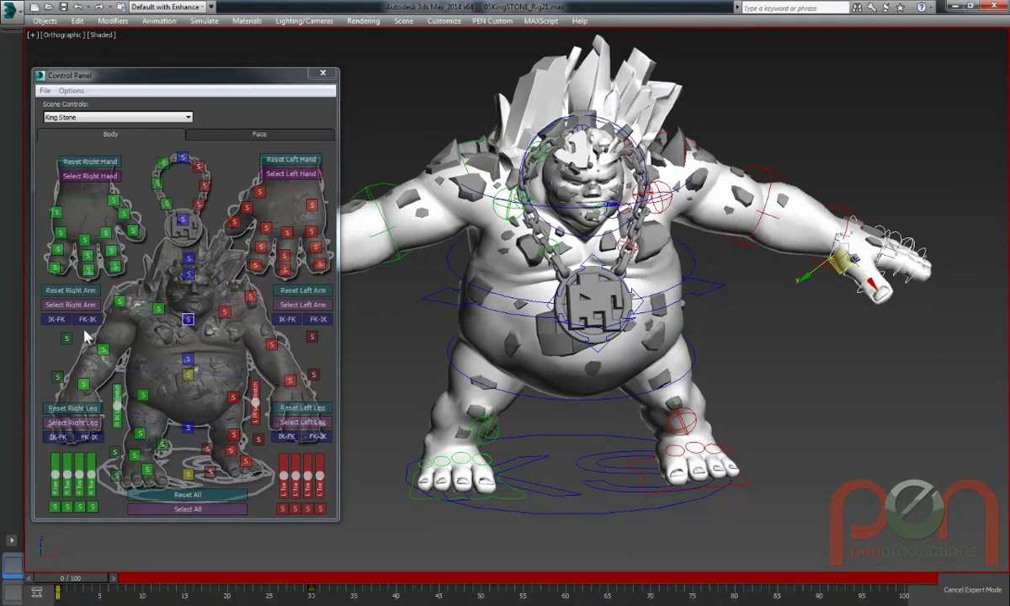
Apply the IK-FK switch to the left arm so that its IK controls replace the FK ones
alt+middle_drag(329, 231, 611, 235)
scroll(611, 236, up, 5)
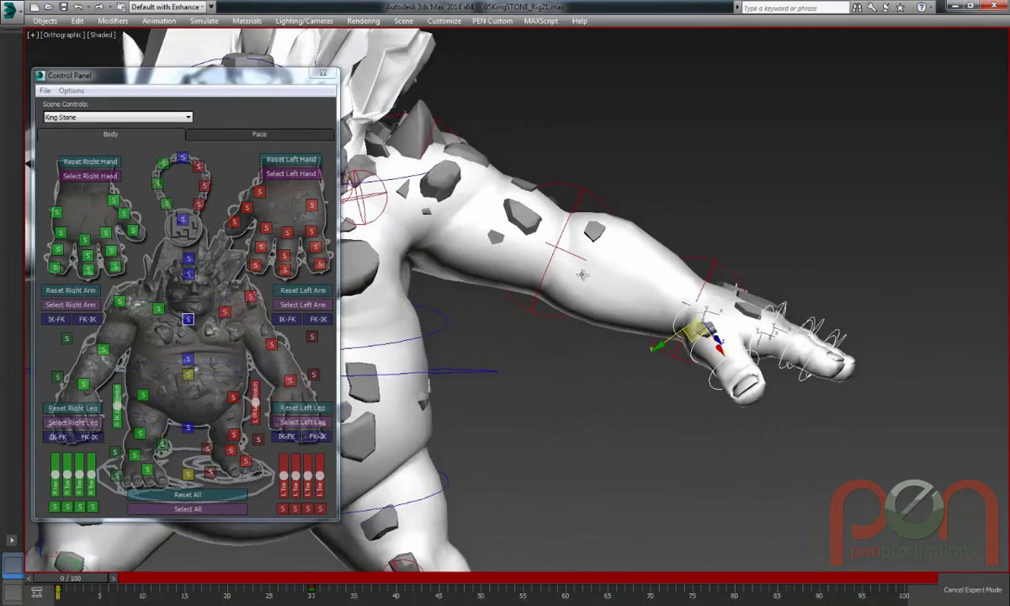
alt+middle_drag(581, 271, 510, 295)
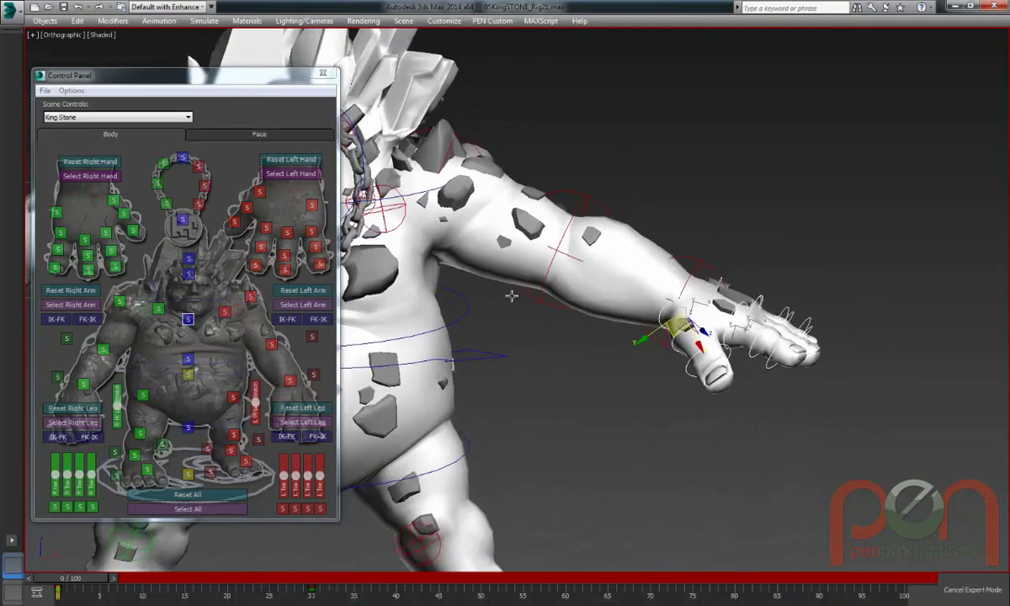
click(288, 320)
alt+middle_drag(581, 301, 646, 270)
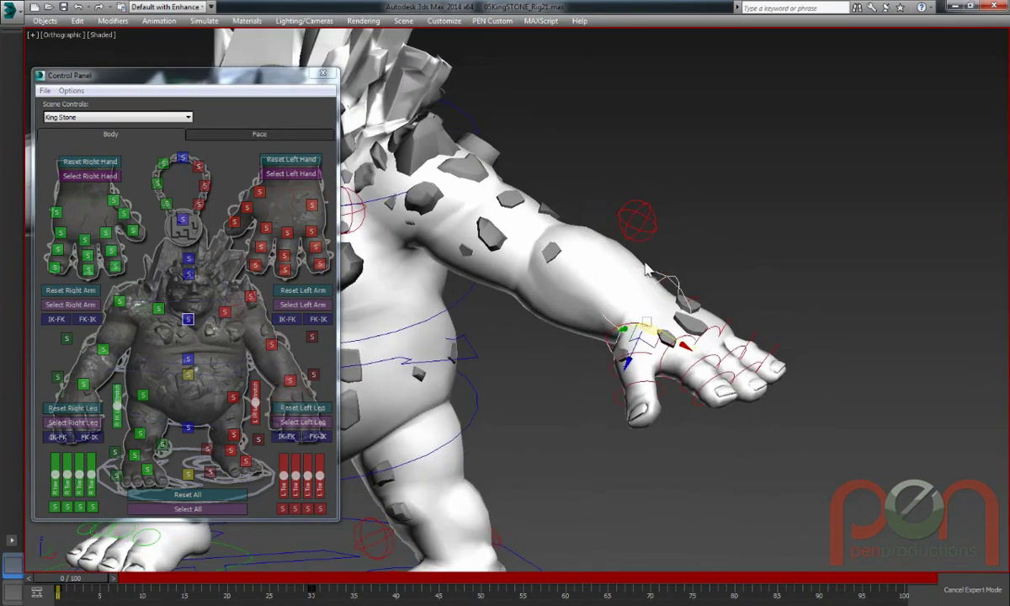
Rotate the left hand into a new pose and switch the left arm back and forth with IK-FK and FK-IK
drag(654, 334, 403, 338)
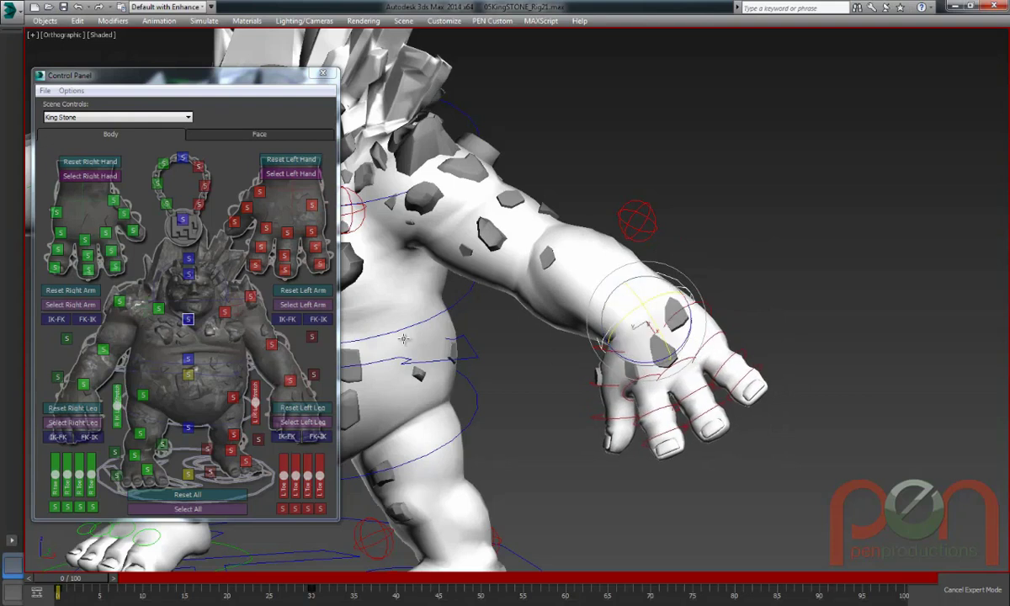
click(294, 320)
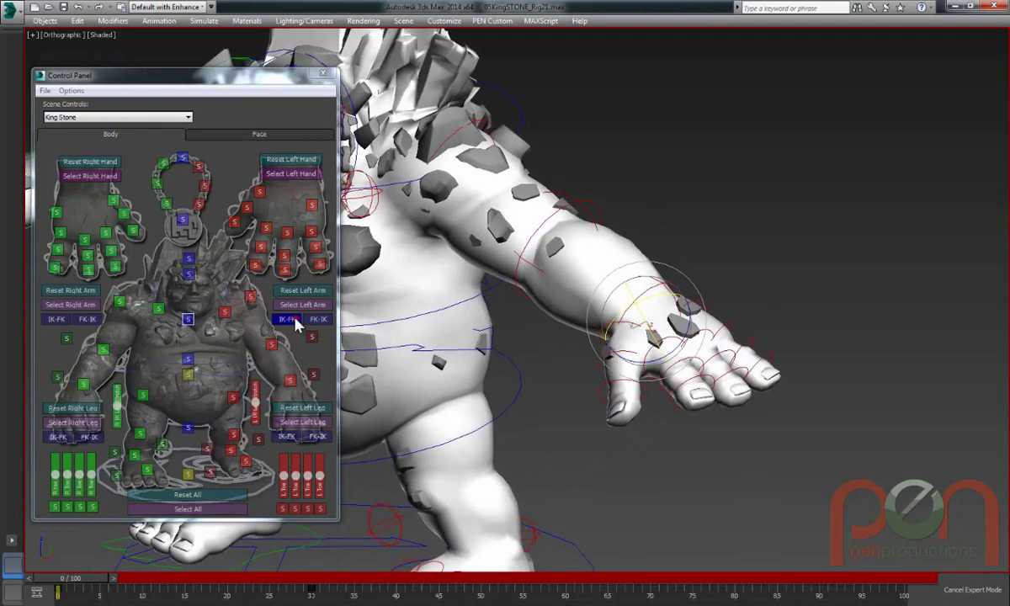
click(326, 322)
alt+middle_drag(558, 295, 628, 315)
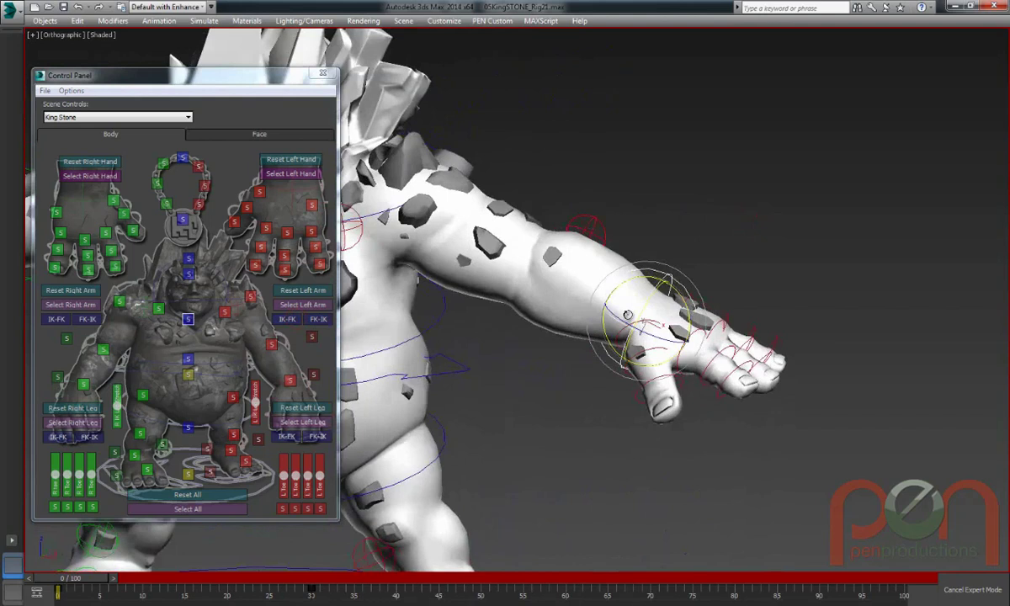
click(318, 321)
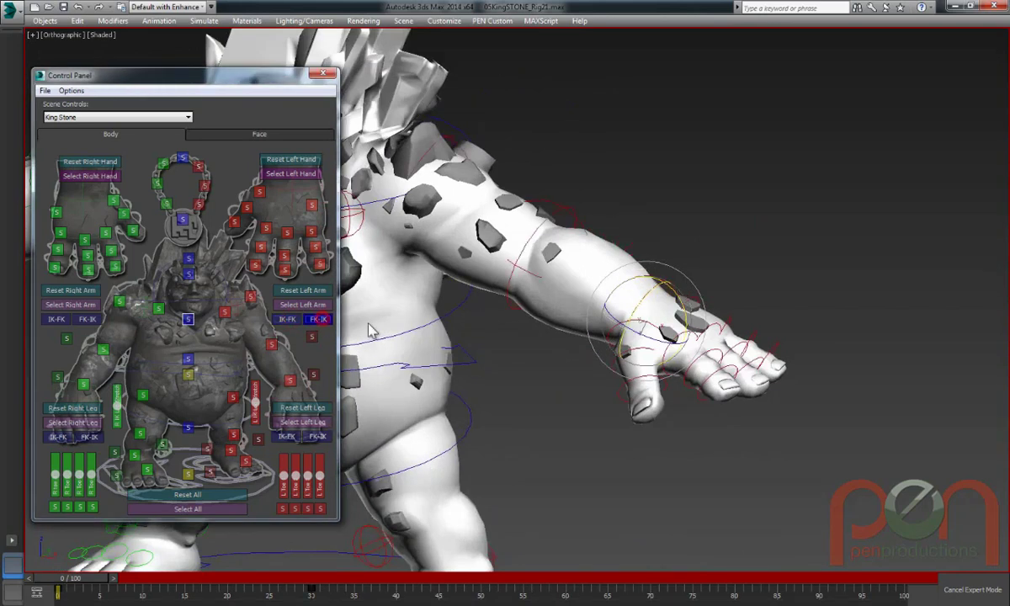
Curl the toes of the right foot downward using the four right toe sliders
mouse_move(368, 324)
alt+middle_down()
mouse_move(324, 328)
mouse_move(373, 335)
alt+middle_up()
scroll(362, 336, down, 4)
middle_drag(175, 342, 207, 321)
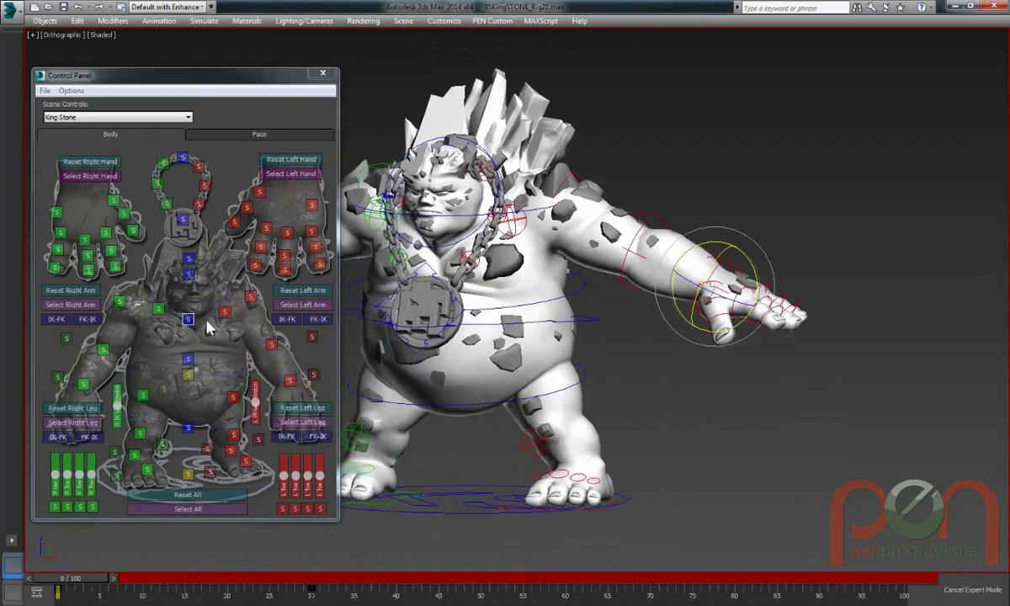
middle_drag(566, 335, 673, 249)
scroll(517, 362, up, 3)
alt+middle_drag(514, 369, 506, 367)
middle_drag(383, 370, 508, 365)
scroll(514, 403, up, 3)
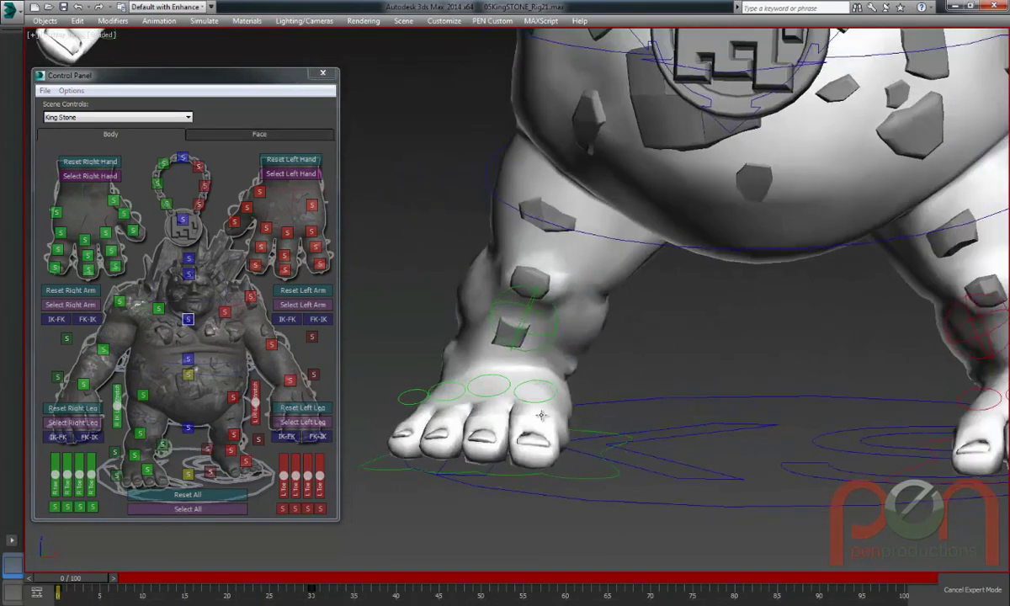
alt+middle_drag(541, 415, 520, 404)
middle_drag(555, 358, 487, 353)
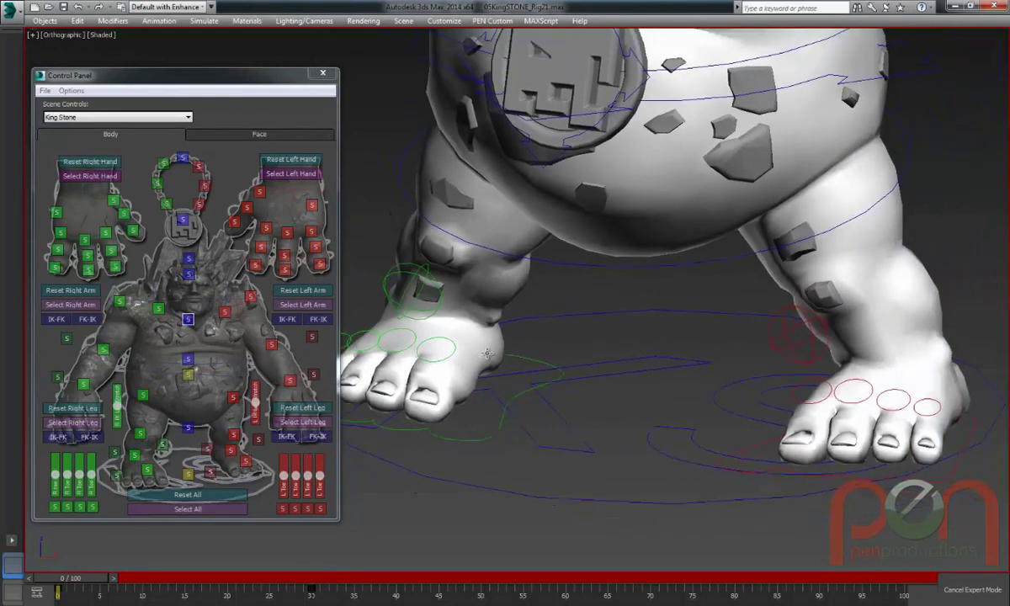
middle_drag(477, 391, 508, 387)
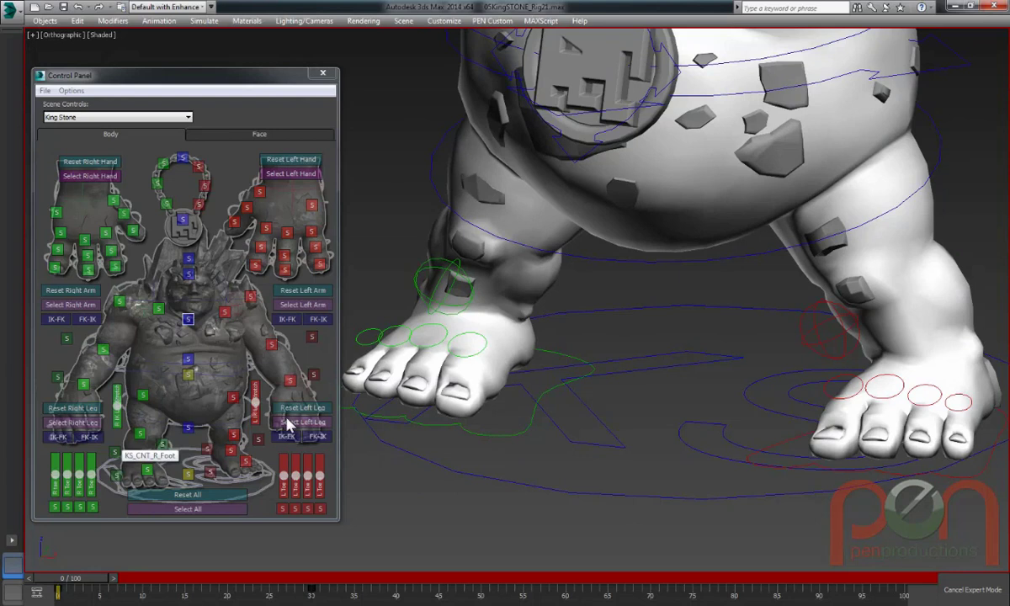
click(93, 481)
mouse_move(93, 481)
mouse_down()
mouse_move(93, 499)
mouse_move(57, 479)
mouse_move(92, 490)
mouse_up()
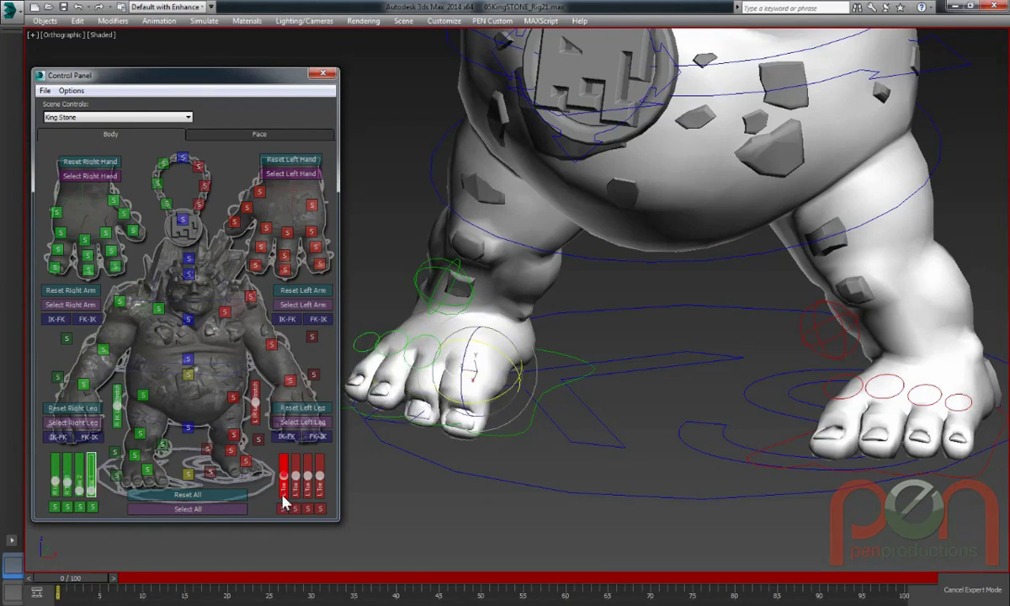
Curl the toes of the left foot downward using the four left toe sliders
drag(284, 477, 296, 491)
drag(308, 477, 308, 486)
drag(320, 477, 320, 489)
middle_drag(495, 393, 488, 392)
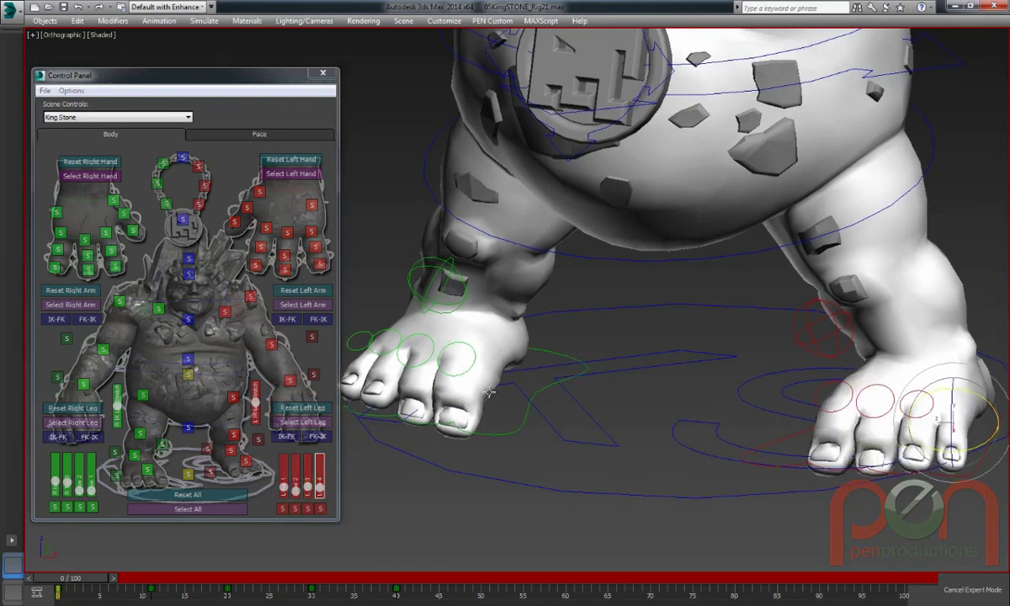
Select all four left toe sliders together and scrub the timeline, ending at frame 0
click(280, 469)
drag(273, 455, 327, 488)
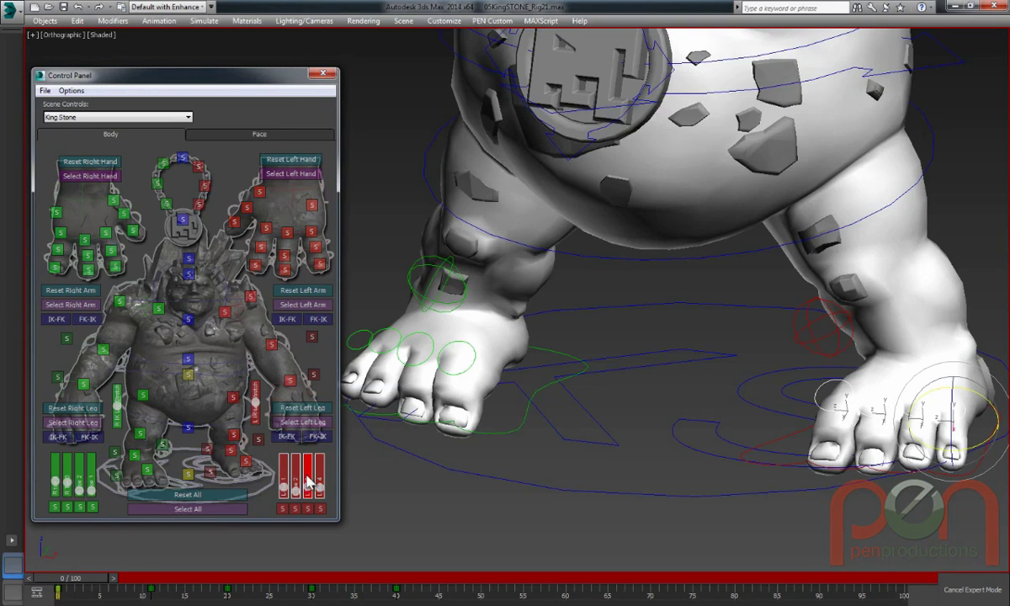
middle_drag(475, 363, 456, 364)
middle_drag(914, 413, 745, 403)
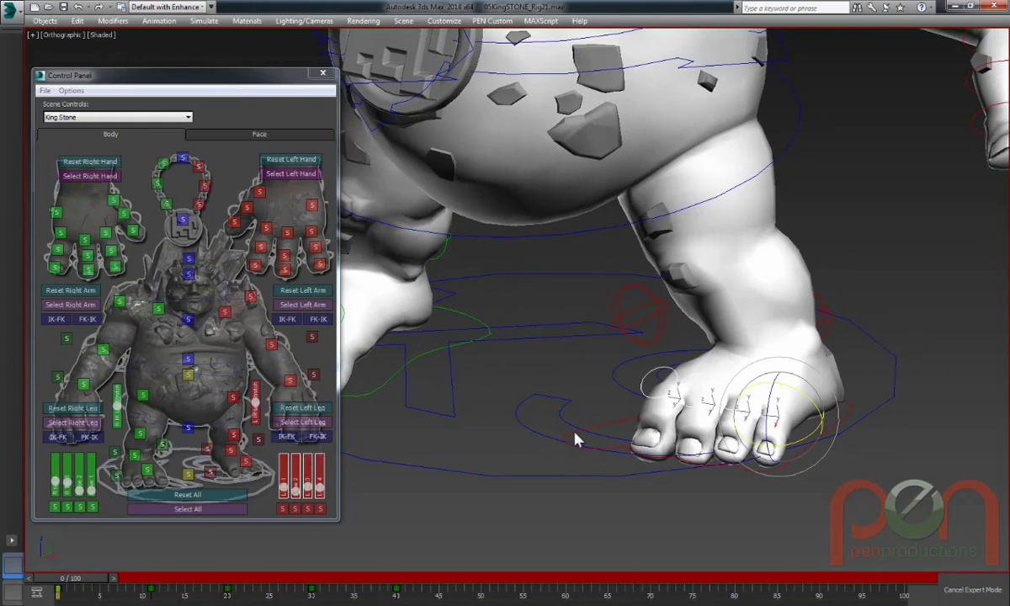
alt+middle_drag(692, 392, 573, 425)
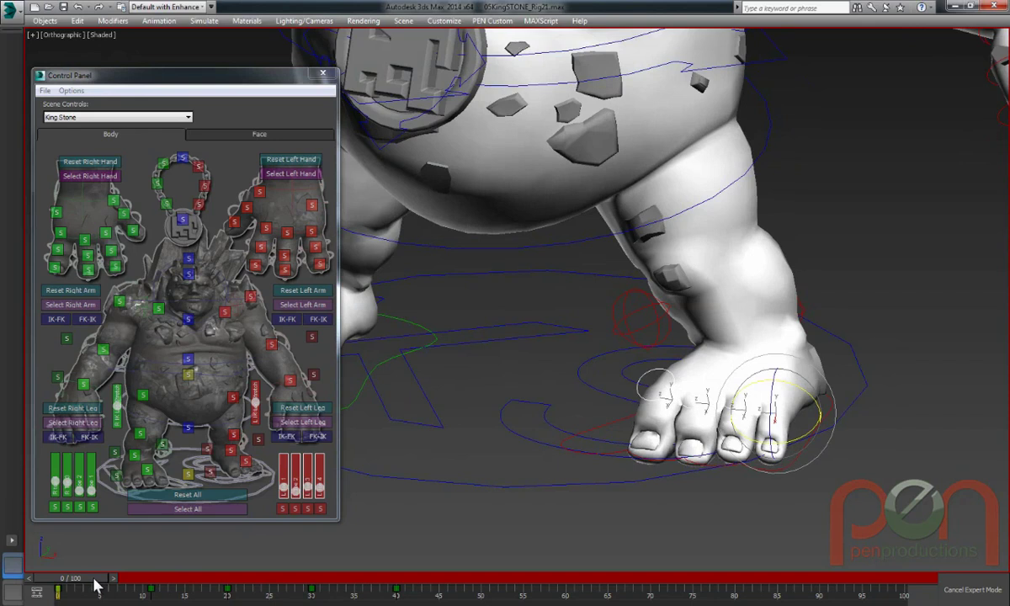
drag(95, 583, 71, 579)
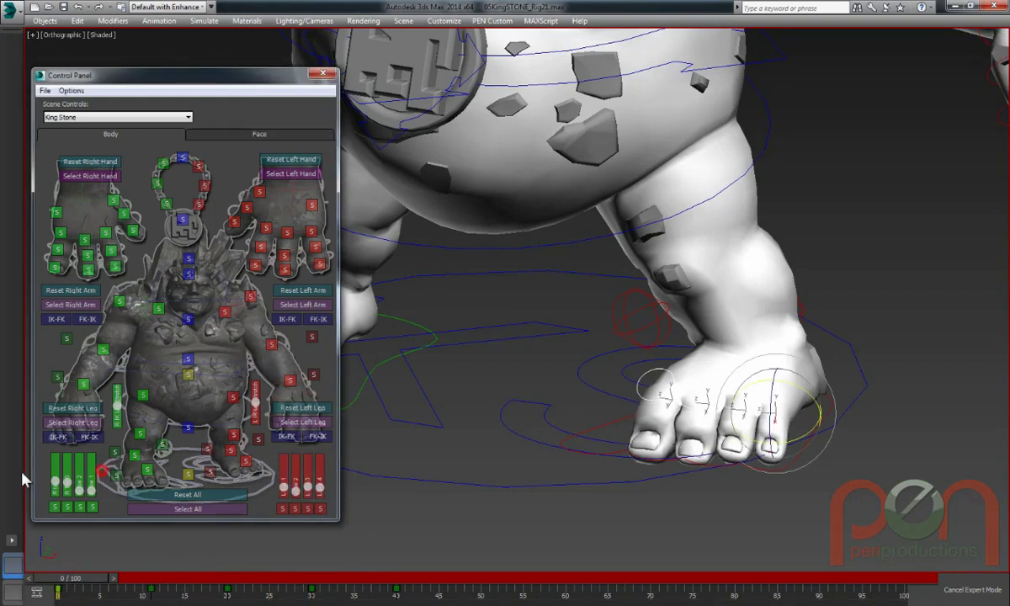
Select the four right toe sliders, go to frame 20 and reset only the selected controls
middle_drag(365, 471, 590, 418)
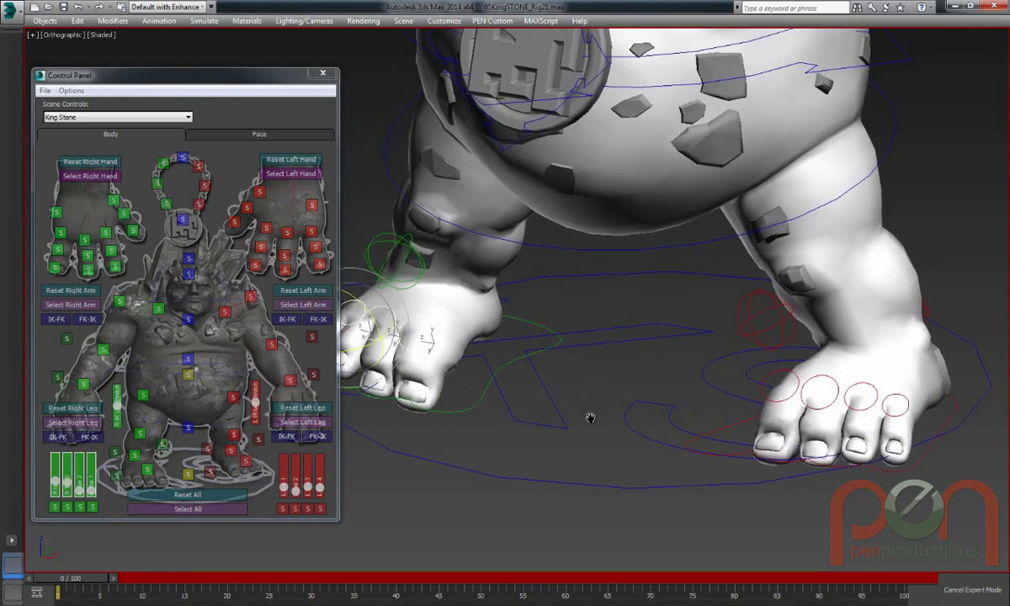
scroll(590, 418, down, 2)
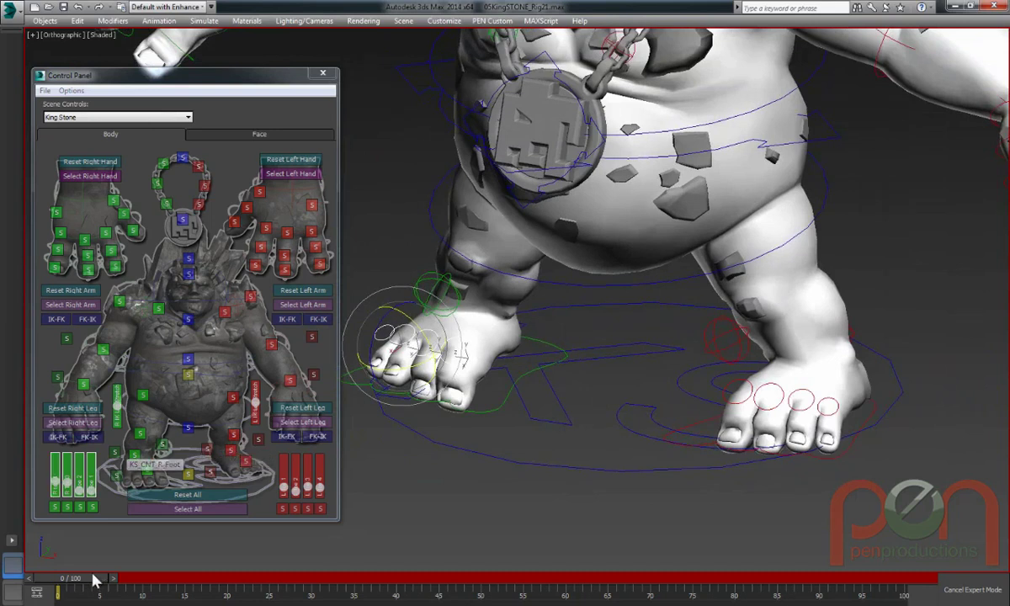
drag(94, 579, 252, 587)
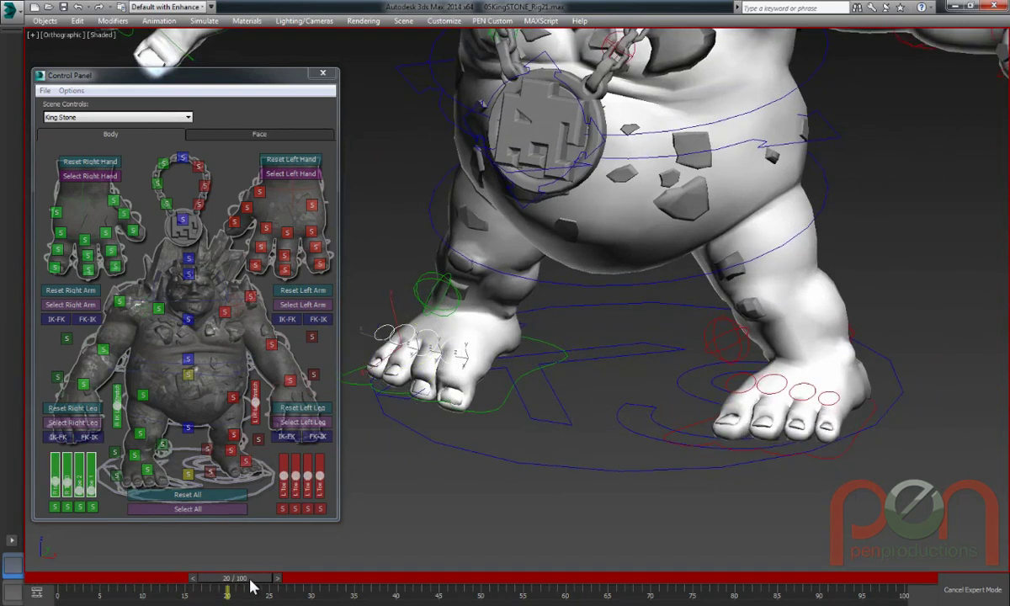
click(67, 463)
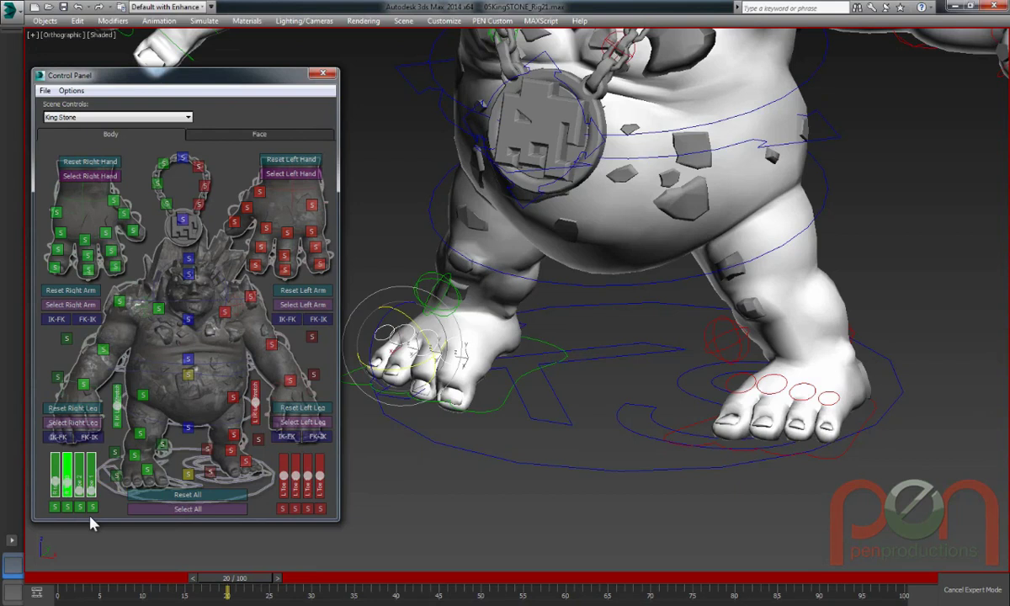
right_click(90, 483)
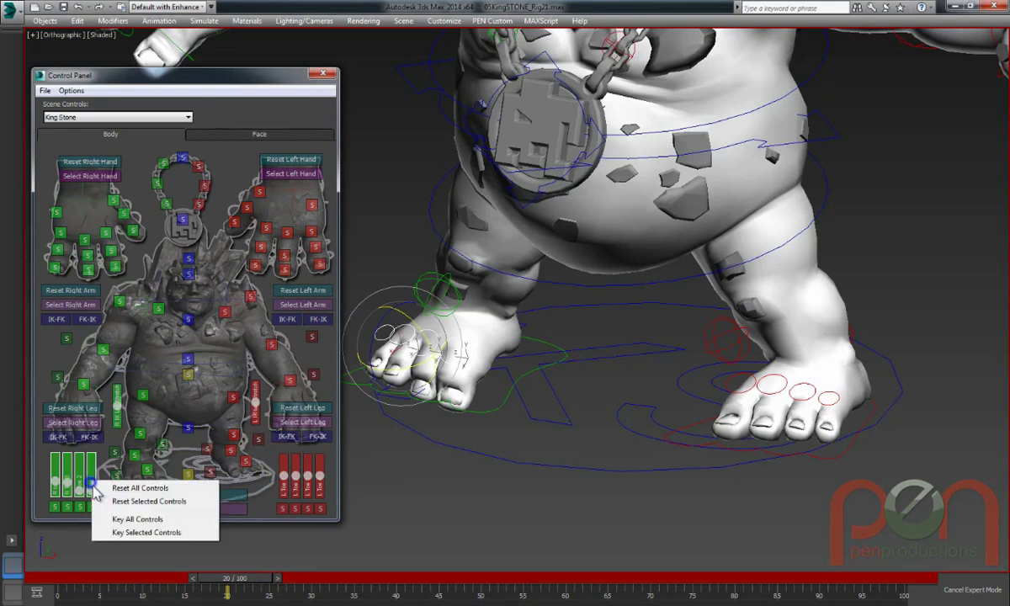
click(135, 501)
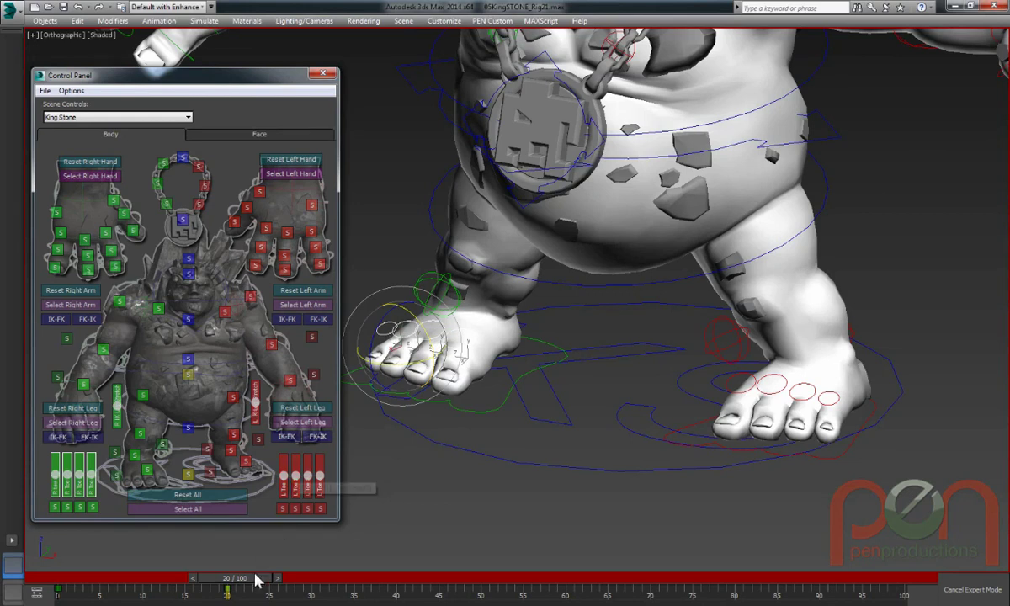
Go to frame 30, reset the selected left toe control and reset all of the body controls
drag(257, 579, 325, 584)
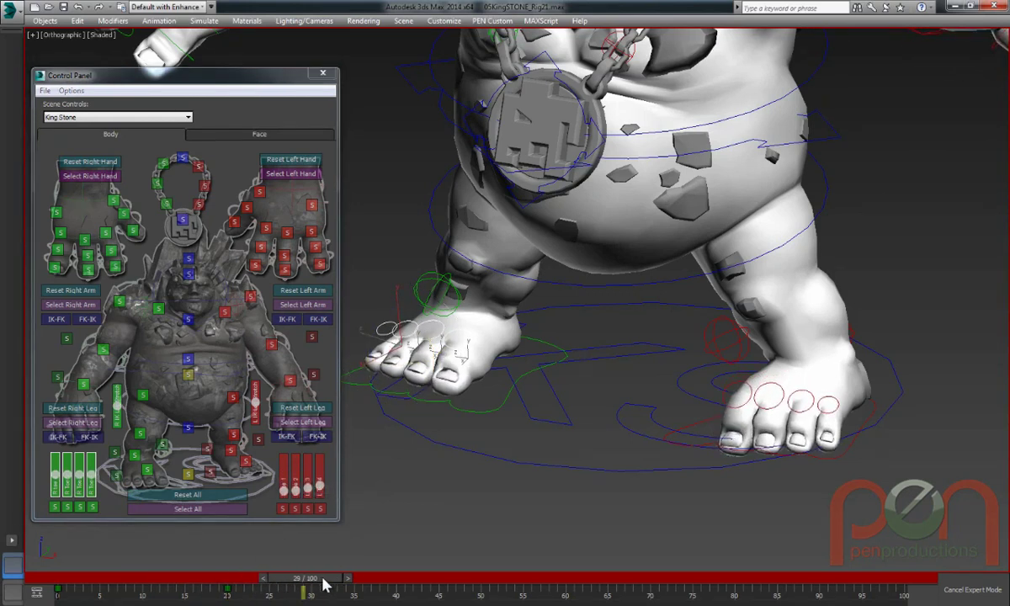
drag(266, 448, 329, 484)
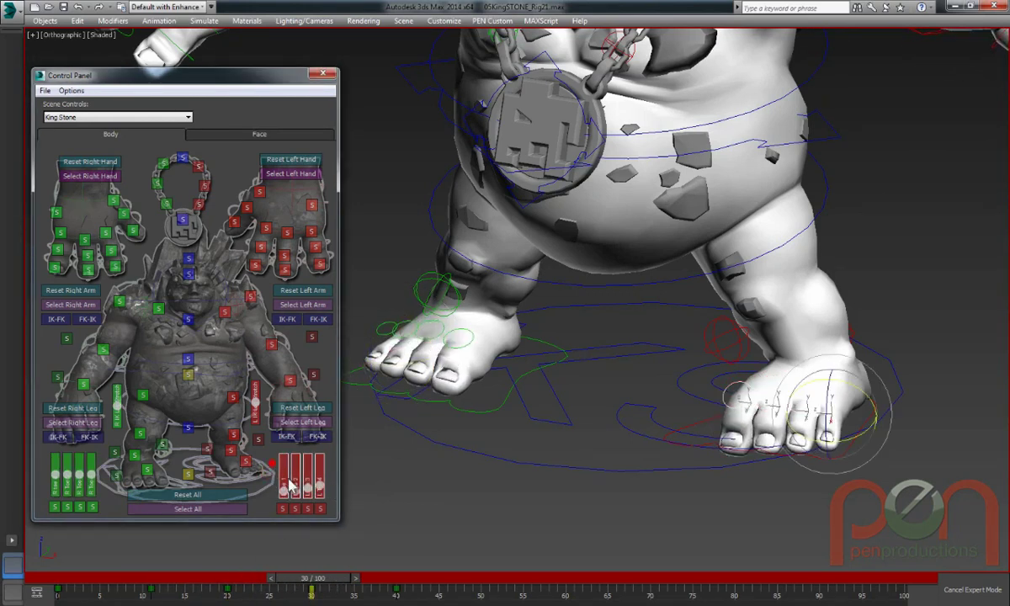
right_click(288, 488)
click(311, 499)
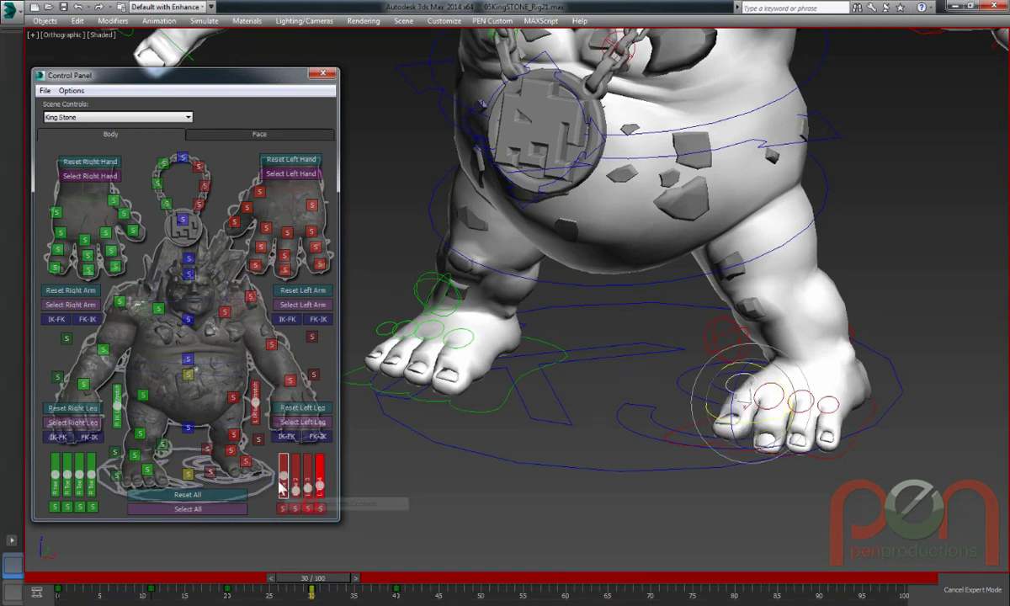
right_click(278, 475)
click(281, 478)
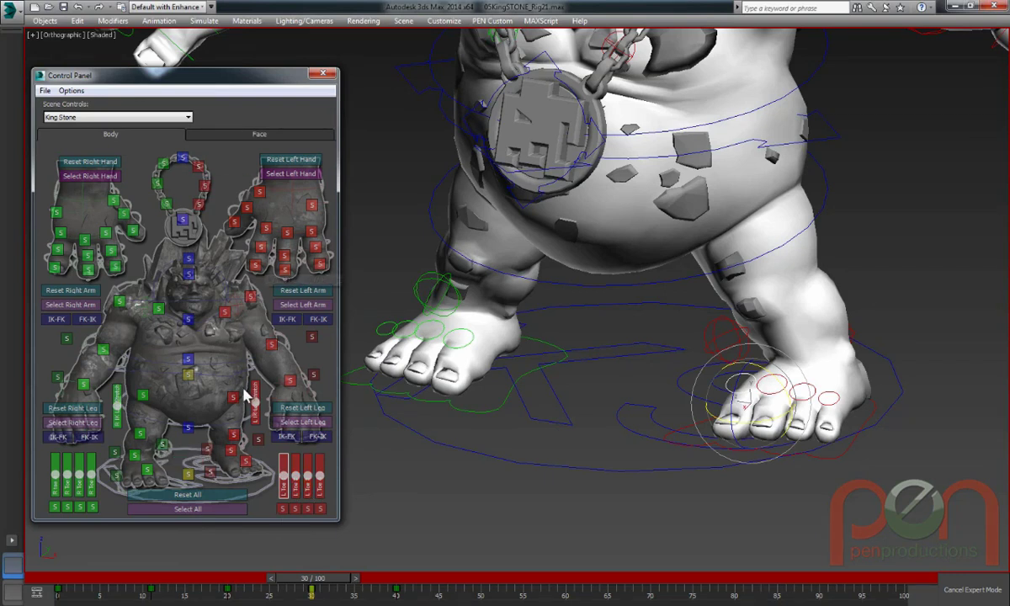
Return to frame 0 and reset all of the body controls there
drag(308, 577, 19, 542)
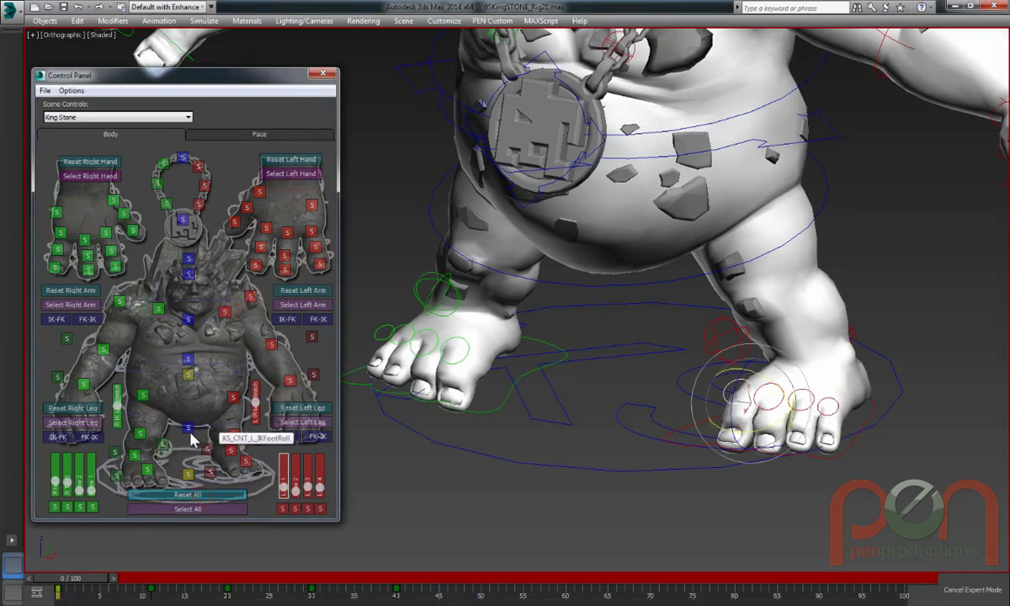
right_click(193, 456)
click(240, 463)
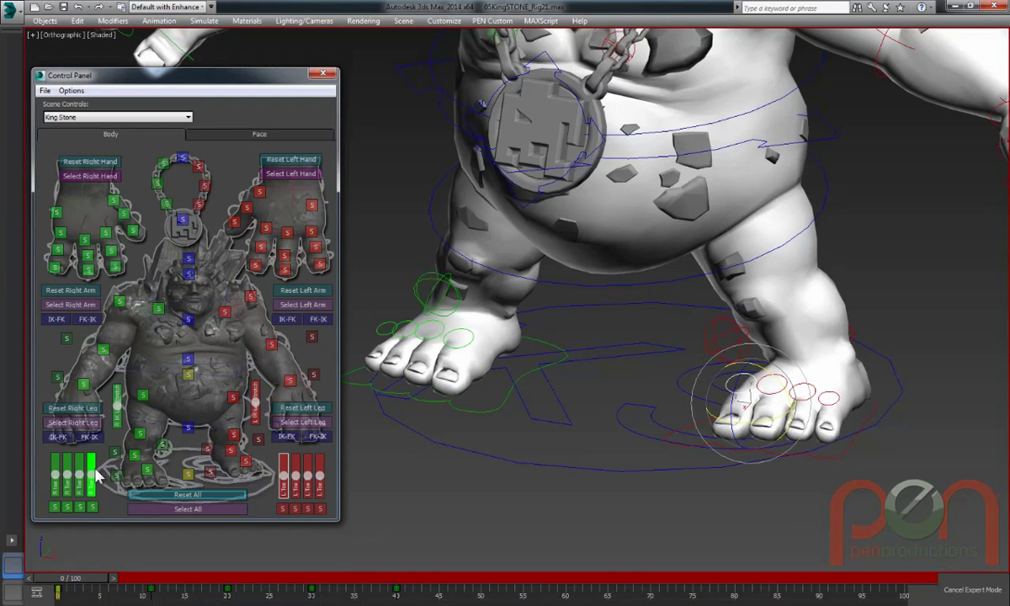
Show the face controls and lower the Jaw control to open the character's mouth wide
click(231, 135)
middle_drag(560, 141, 530, 437)
scroll(540, 260, up, 5)
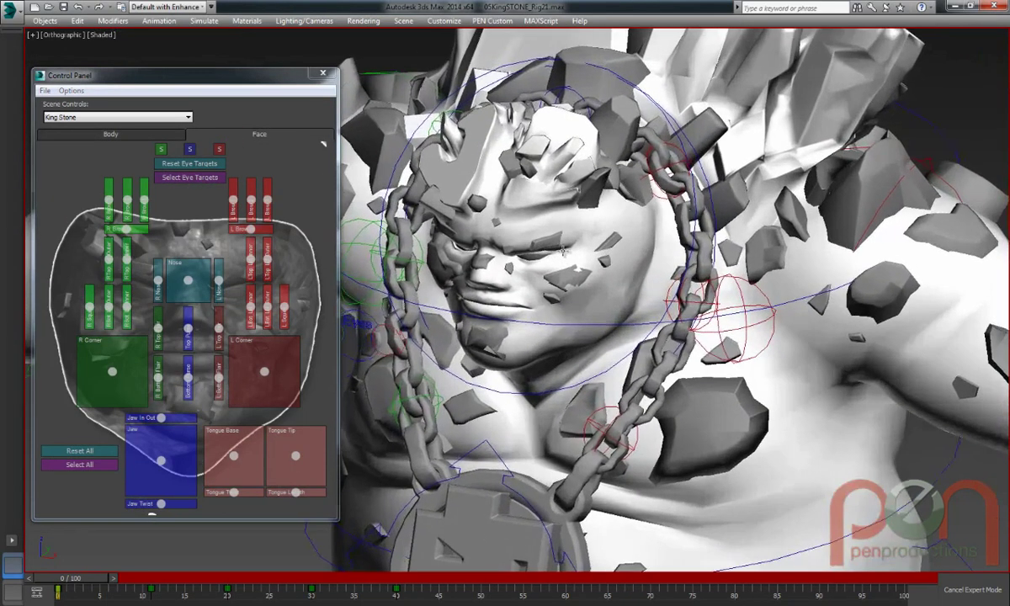
alt+middle_drag(542, 262, 568, 243)
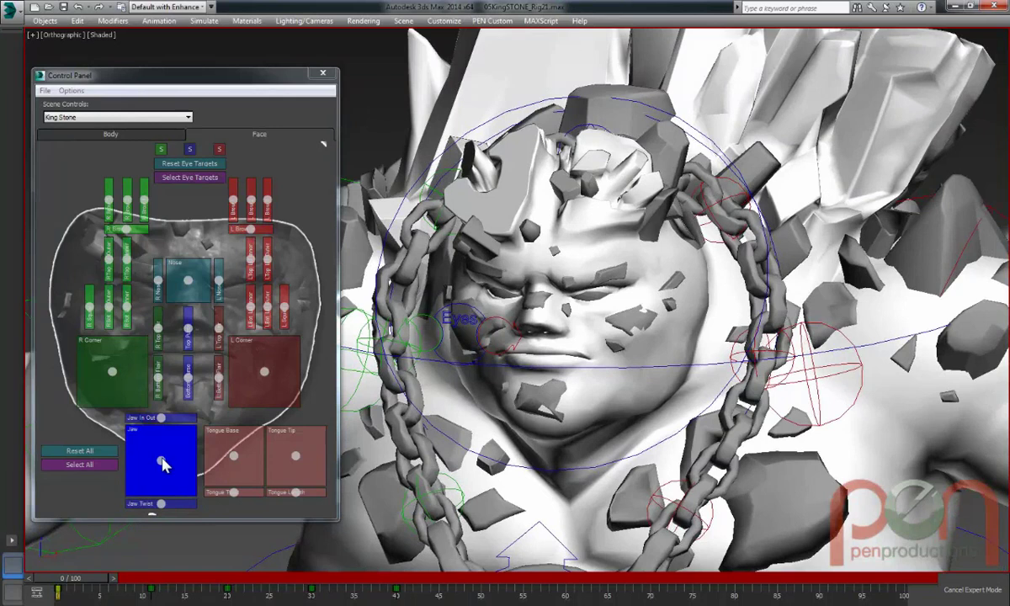
drag(163, 464, 204, 488)
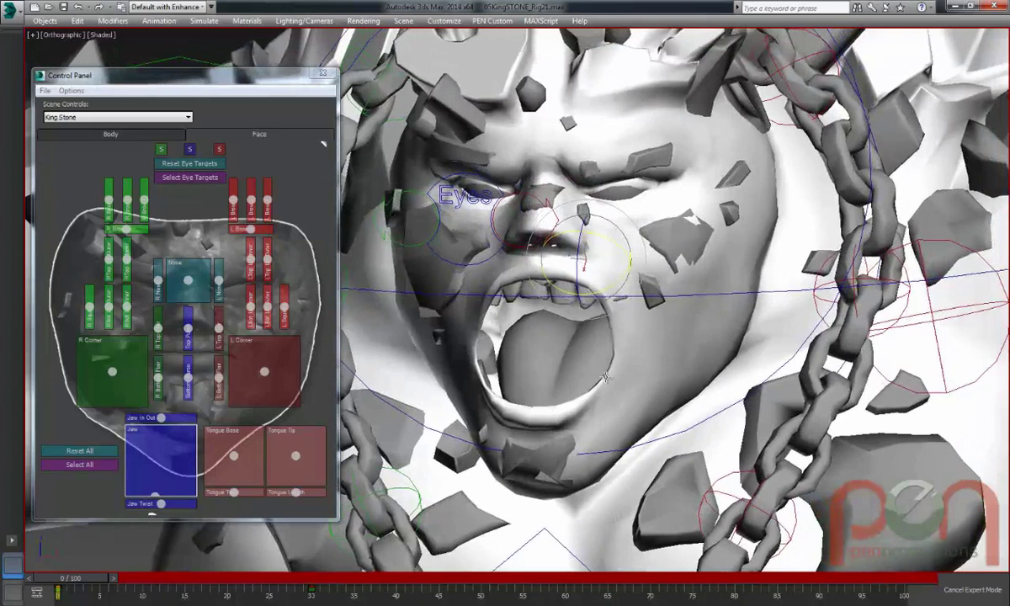
Stick the tongue out sideways by maximizing Tongue Length, raising Tongue Base, lowering Tongue Tip and adjusting Tongue Twist
middle_drag(604, 375, 557, 373)
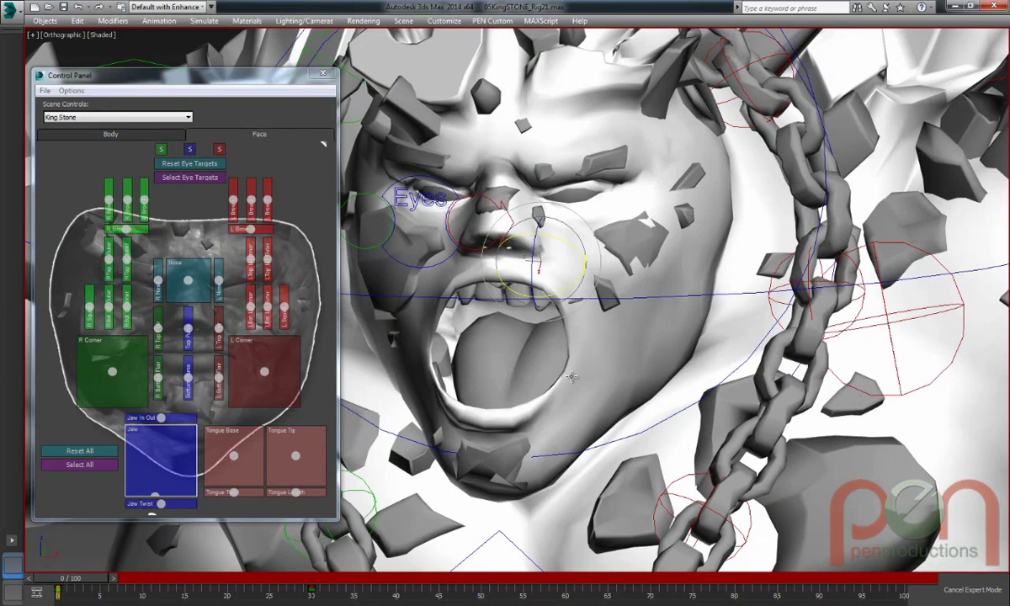
alt+middle_drag(571, 376, 550, 385)
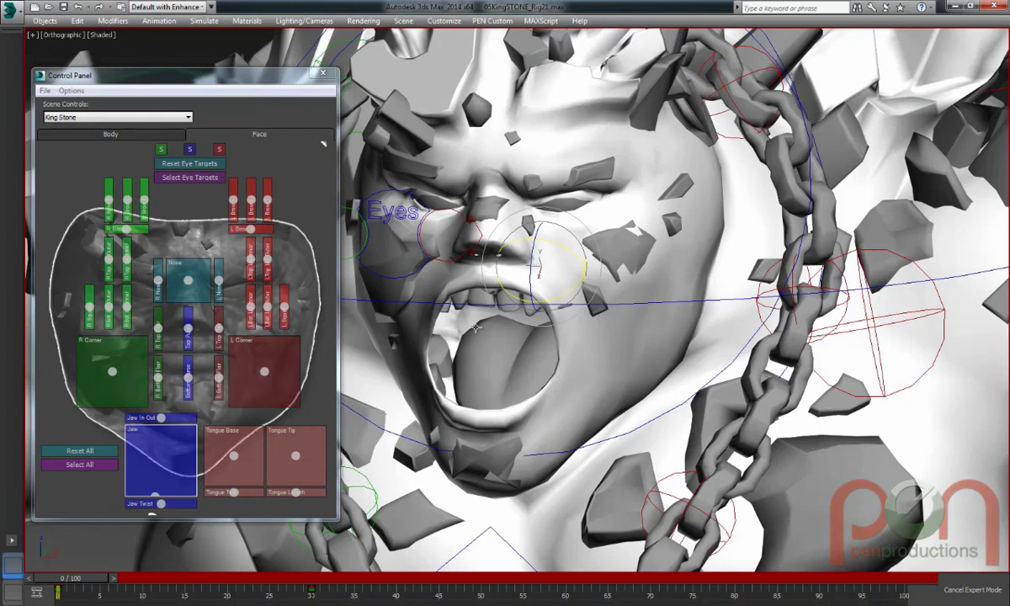
mouse_move(552, 344)
alt+middle_down()
mouse_move(592, 339)
mouse_move(545, 344)
alt+middle_up()
drag(235, 455, 235, 441)
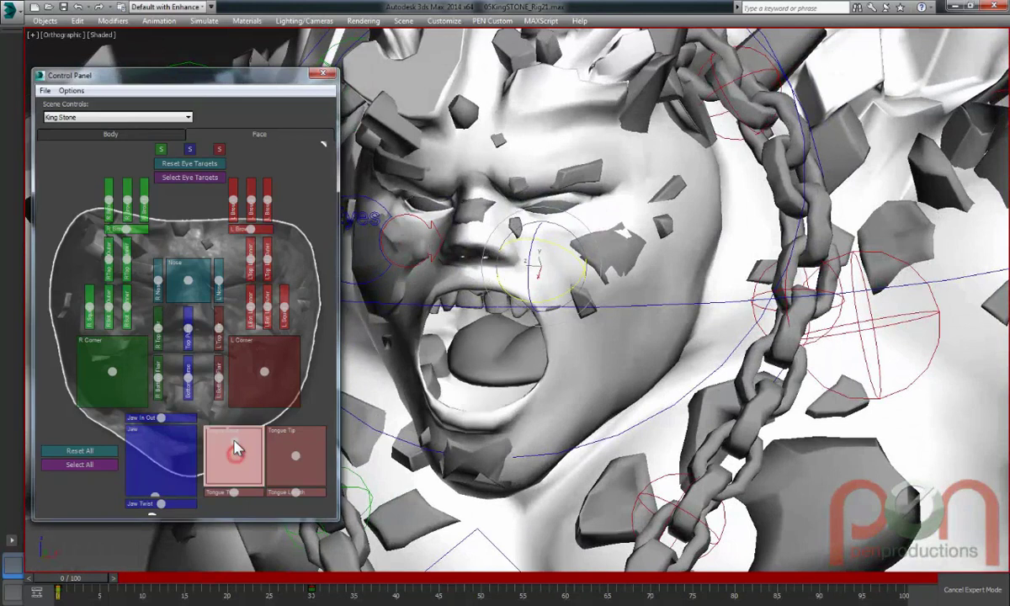
drag(294, 492, 230, 442)
drag(286, 456, 286, 476)
drag(237, 498, 217, 493)
drag(287, 475, 287, 465)
drag(229, 443, 229, 439)
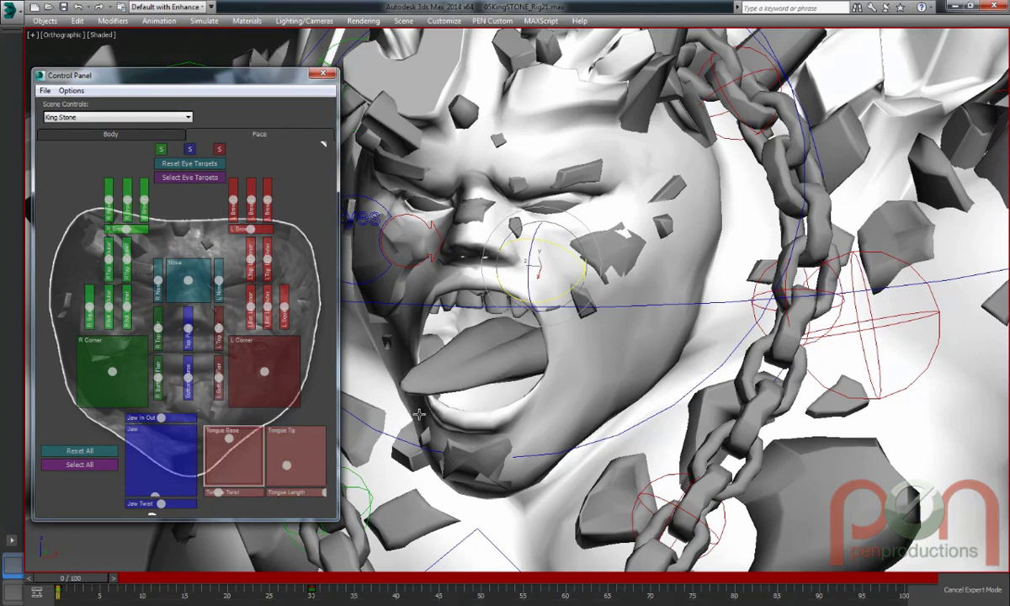
Stretch both corners of the mouth outward with the L Corner and R Corner controls
scroll(521, 336, down, 3)
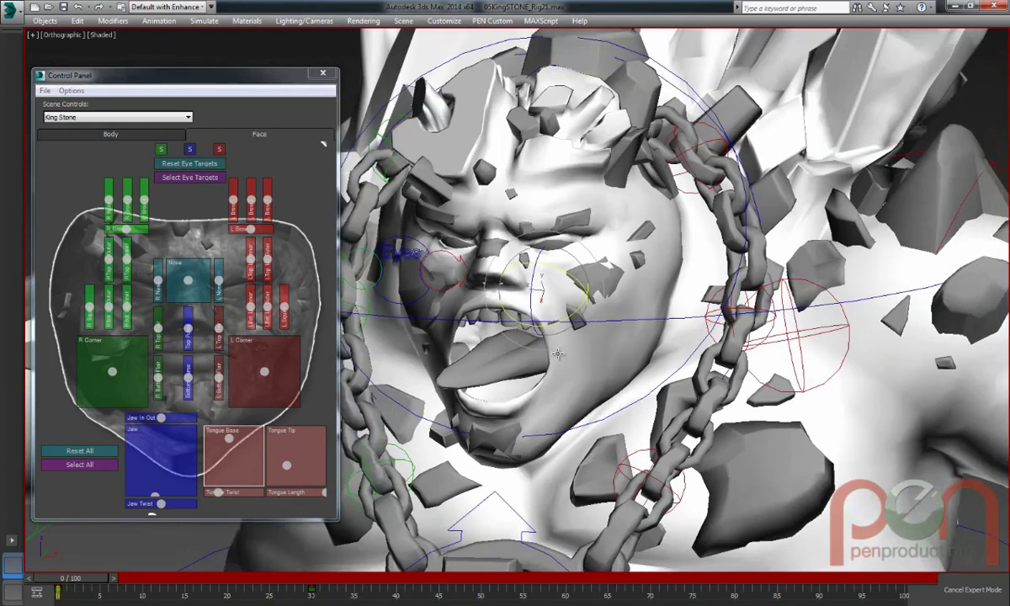
alt+middle_drag(521, 335, 461, 337)
drag(265, 371, 290, 367)
drag(113, 370, 90, 365)
Raise the right top lip flair slider and lower the right bottom lip flair slider
alt+middle_drag(552, 331, 614, 343)
drag(159, 328, 159, 311)
drag(158, 377, 158, 394)
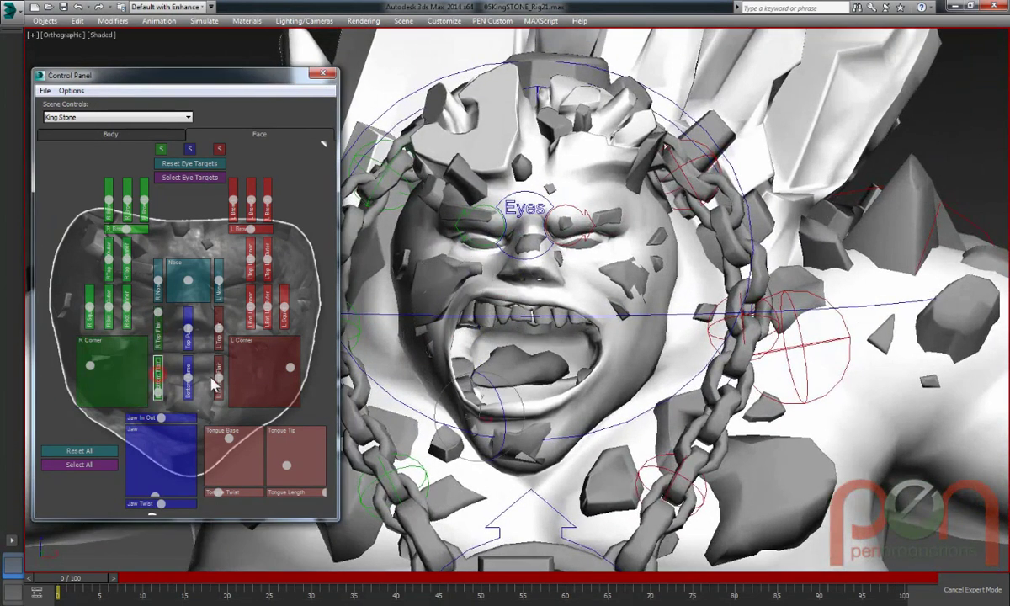
Lower the left bottom lip flair slider and raise the left top lip flair slider
drag(219, 377, 219, 394)
drag(218, 329, 221, 316)
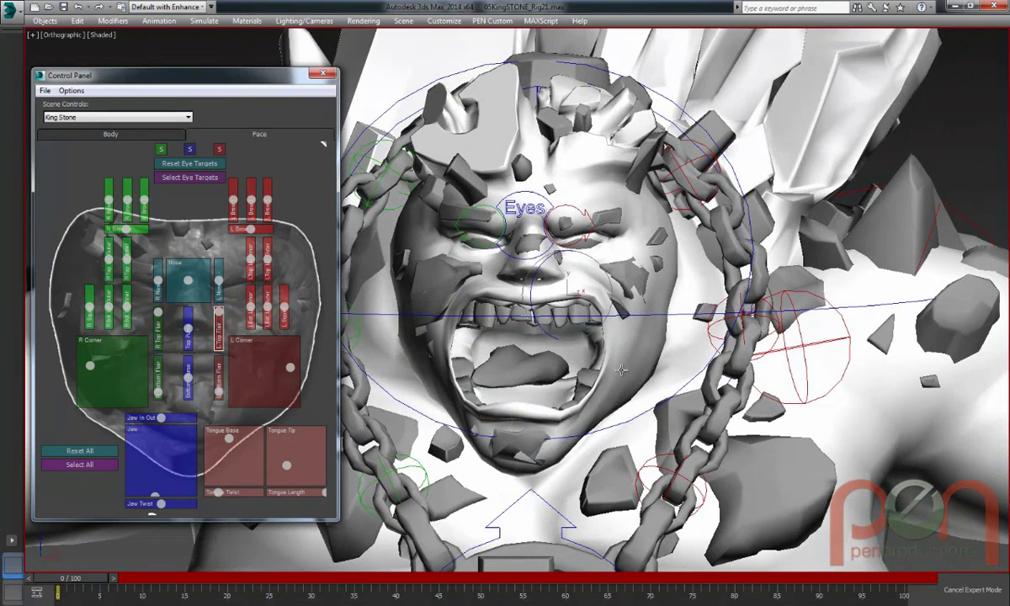
Reshape both eyes with the inner and outer top and bottom lid sliders, starting with the left eye
alt+middle_drag(621, 369, 577, 334)
scroll(577, 334, up, 1)
drag(250, 267, 270, 256)
drag(252, 299, 268, 317)
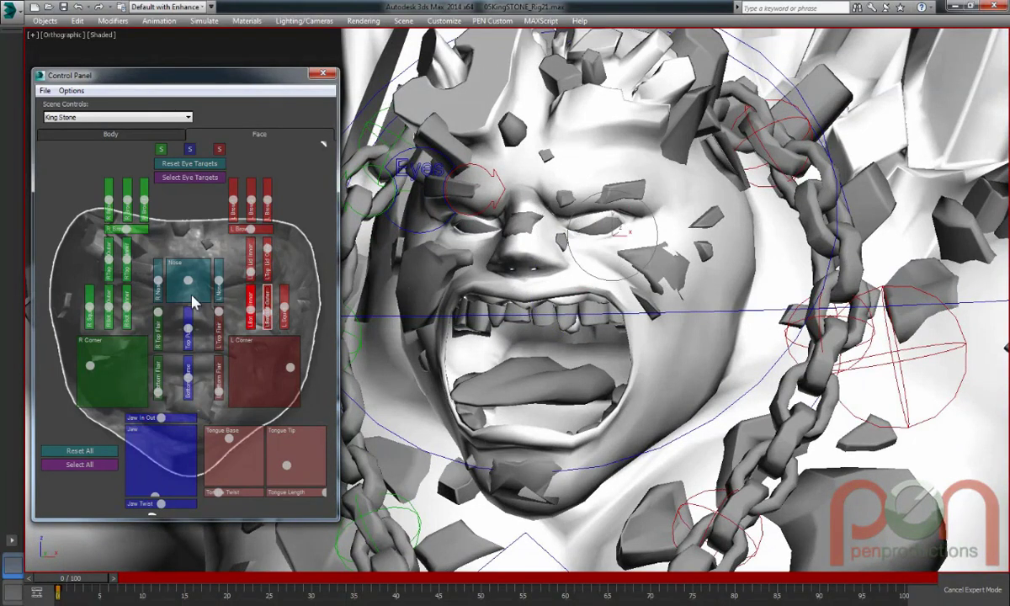
drag(126, 251, 128, 261)
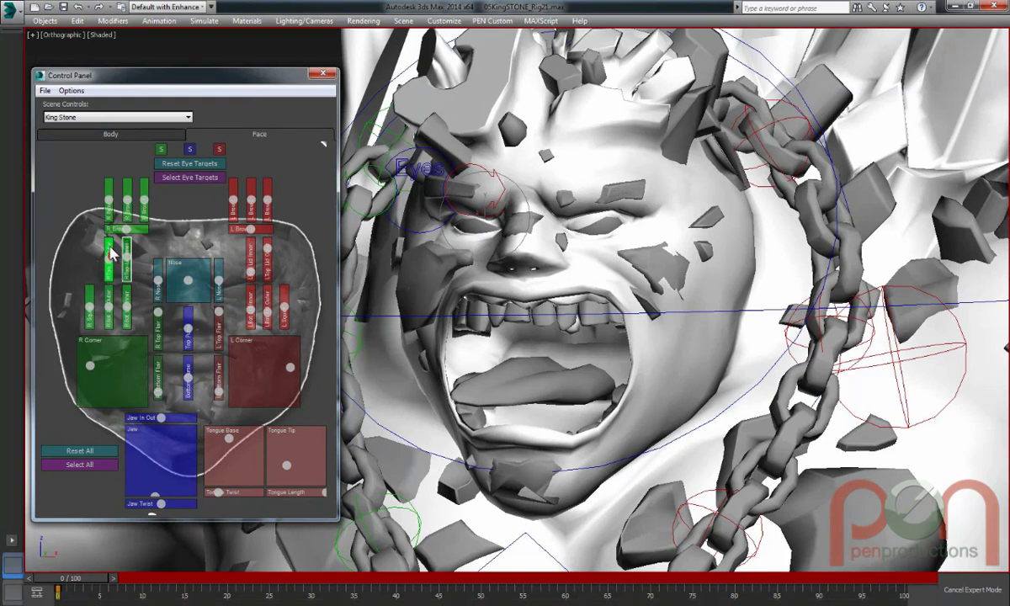
click(90, 309)
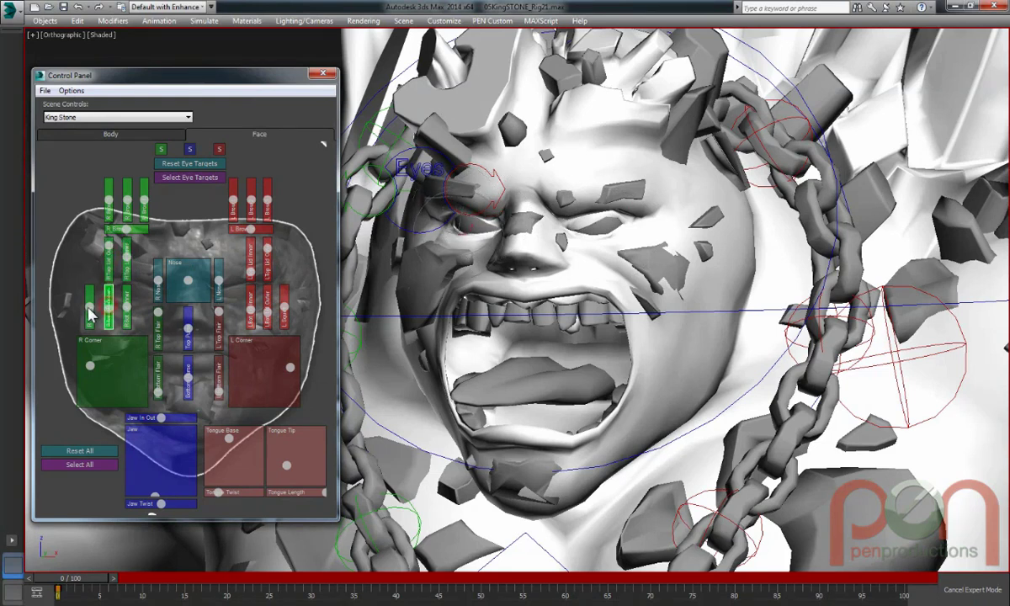
Raise both Squint sliders and lift the nose with the Nose and R Nose controls
drag(90, 316, 91, 303)
drag(283, 306, 285, 290)
drag(189, 283, 192, 270)
click(158, 272)
Lower the right brow's inner and middle sliders slightly and shift its horizontal brow slider inward
scroll(568, 303, up, 1)
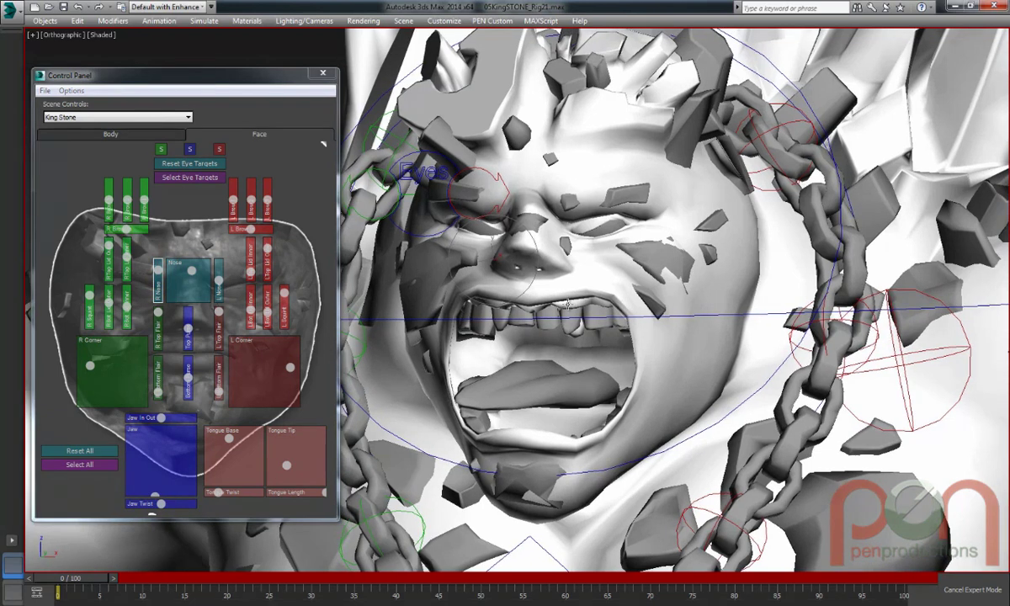
drag(144, 200, 135, 226)
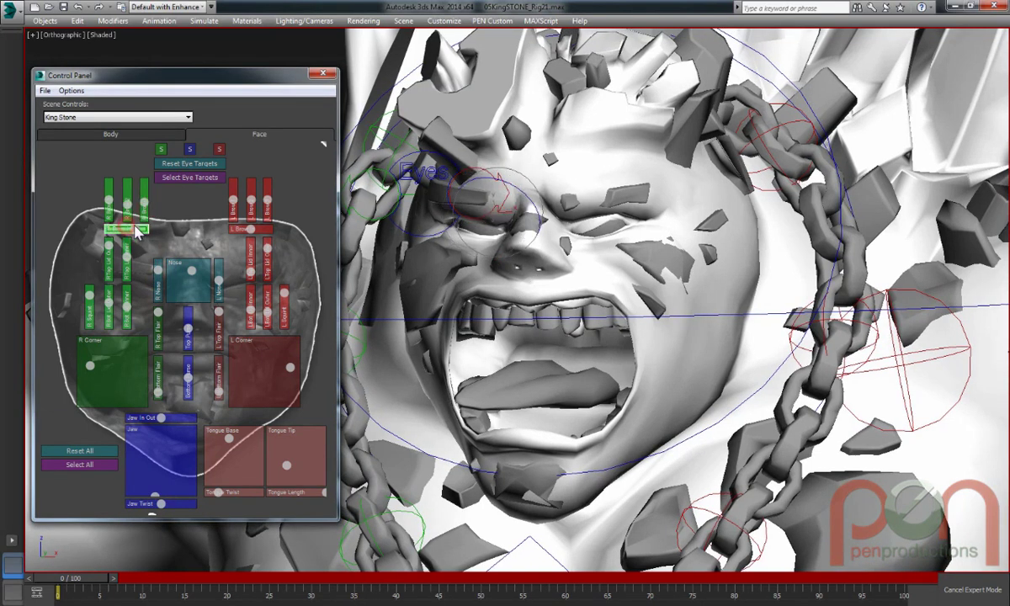
Select all the eye targets and move them in close to the character's mouth
scroll(625, 293, down, 6)
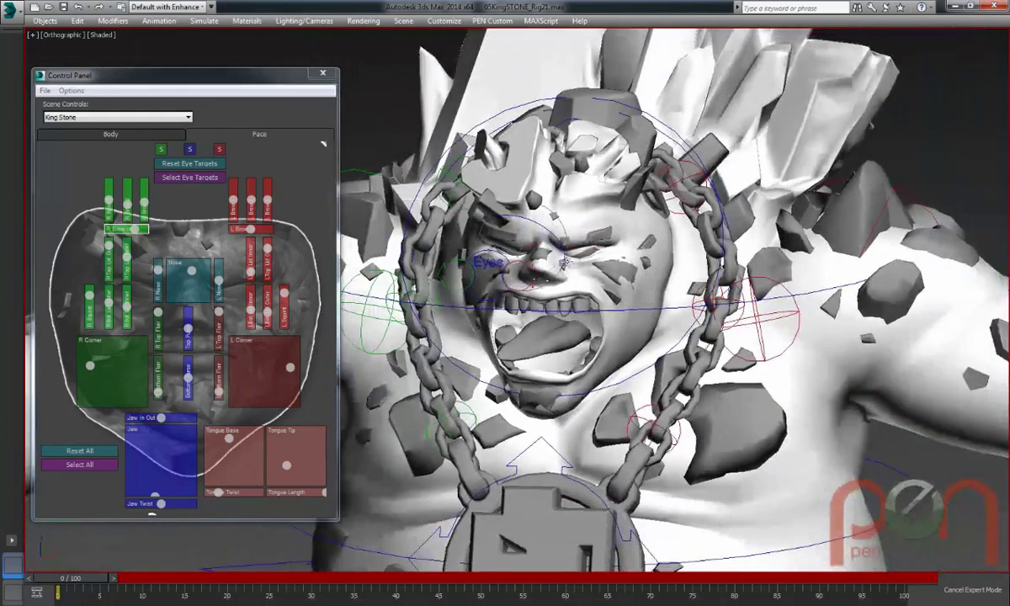
alt+middle_drag(564, 262, 429, 244)
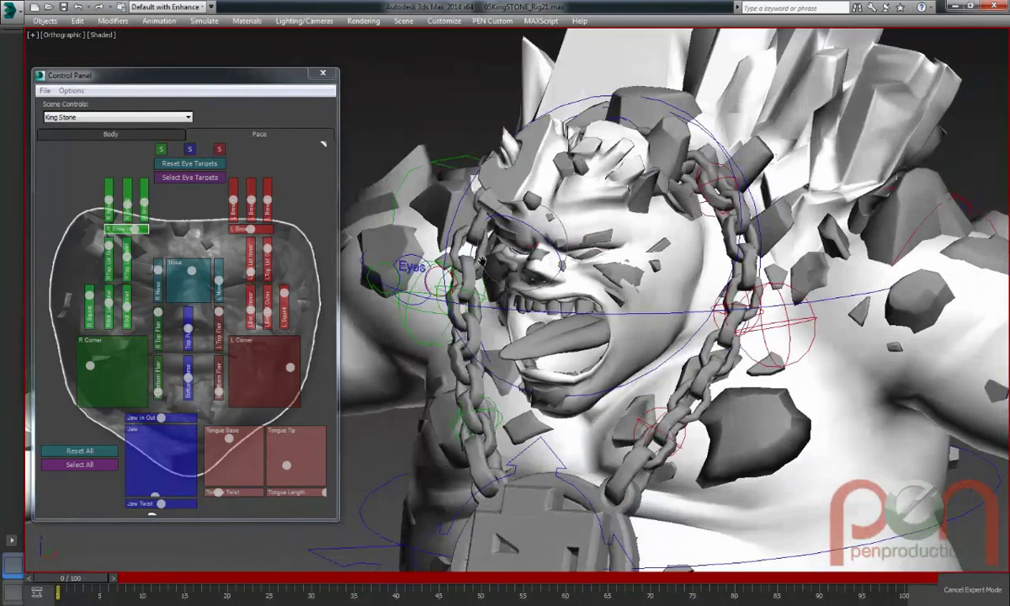
middle_drag(481, 262, 483, 254)
click(205, 177)
alt+middle_drag(564, 282, 509, 282)
key(w)
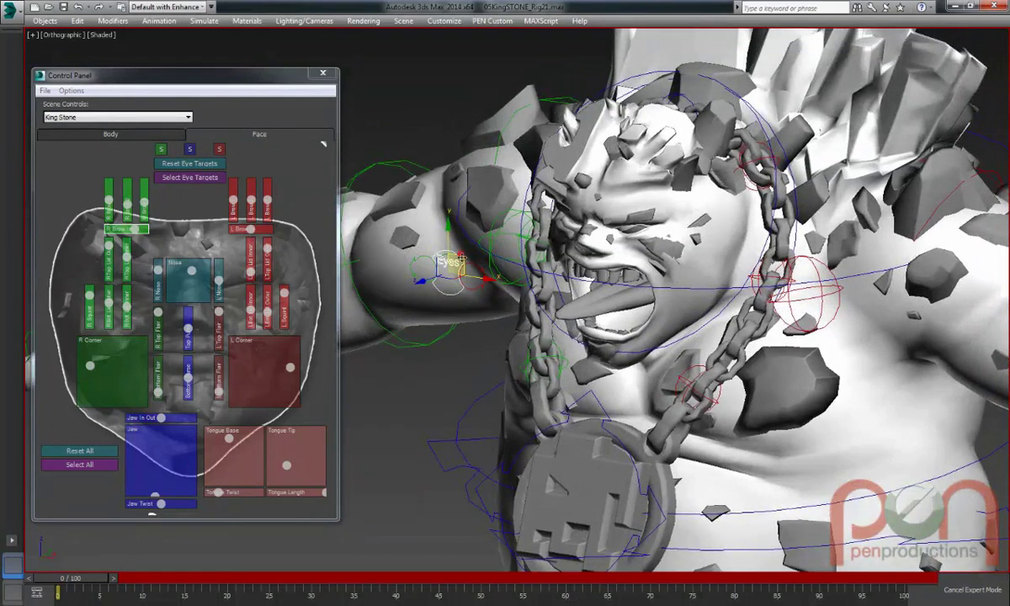
drag(454, 262, 566, 313)
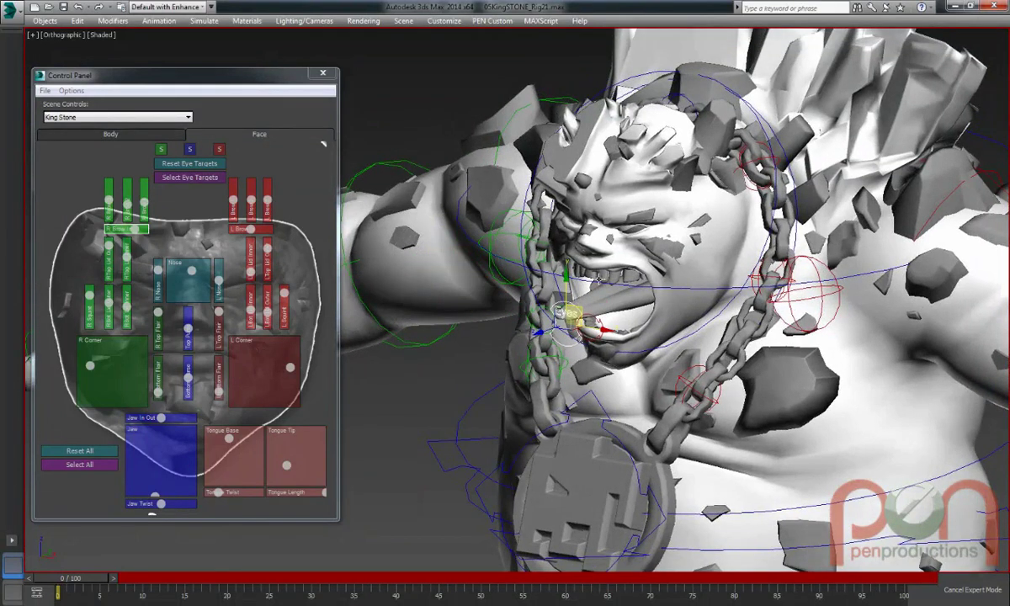
Show edged faces on the model and move the eye targets sideways, away from the face
alt+middle_drag(597, 278, 605, 288)
key(F4)
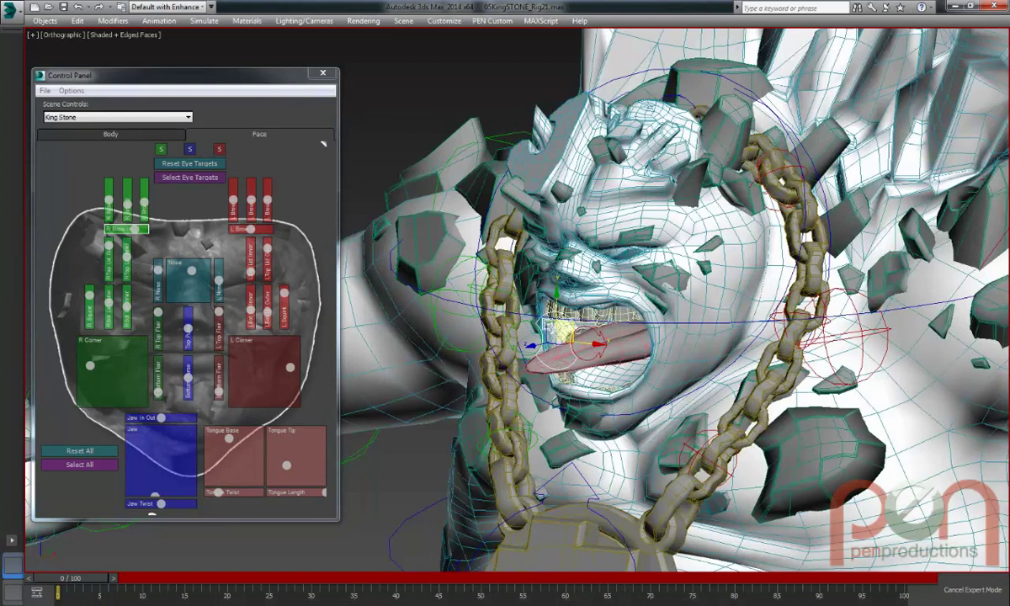
drag(563, 328, 387, 352)
Select the right and left eye targets individually and move each one separately
click(160, 150)
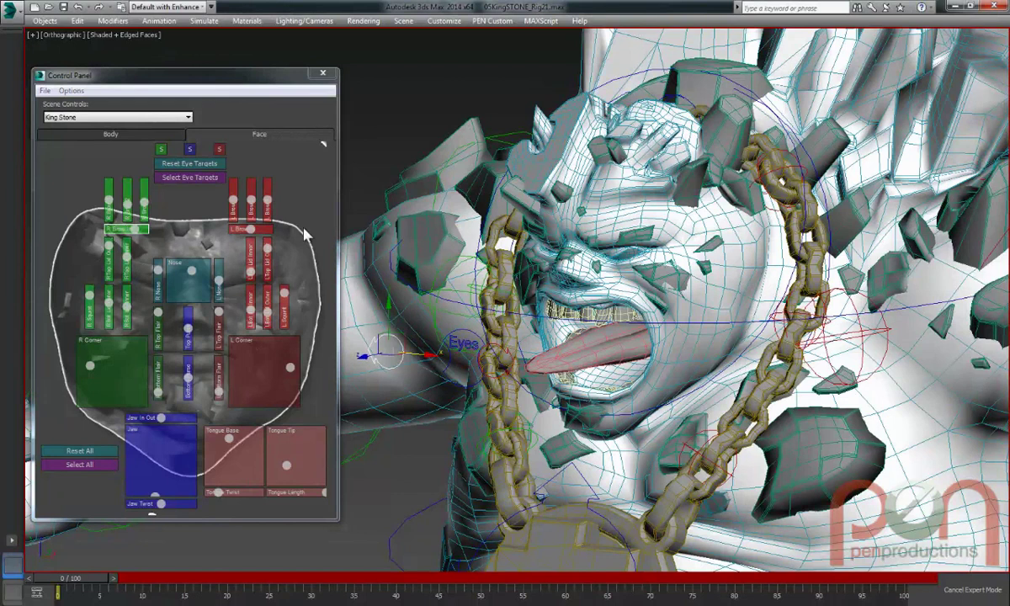
click(220, 150)
drag(521, 363, 567, 365)
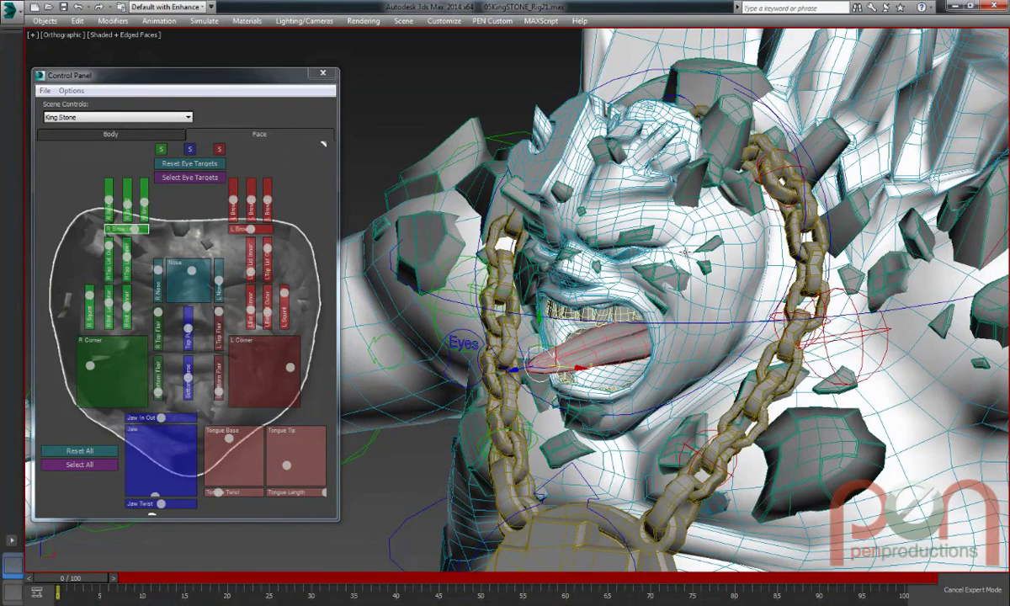
Reset the eye targets to their default position and select all of them
click(190, 164)
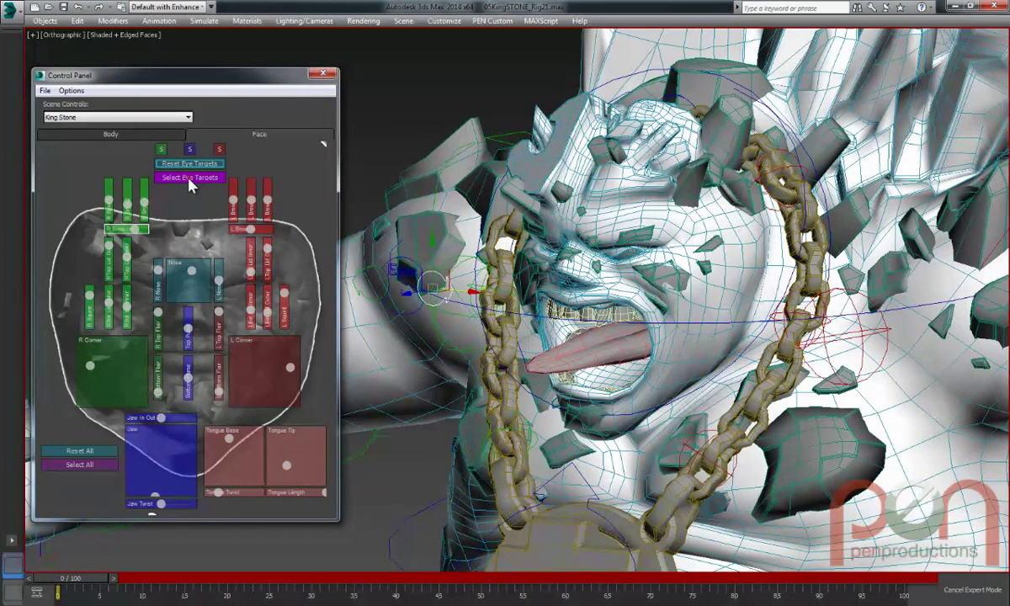
click(192, 179)
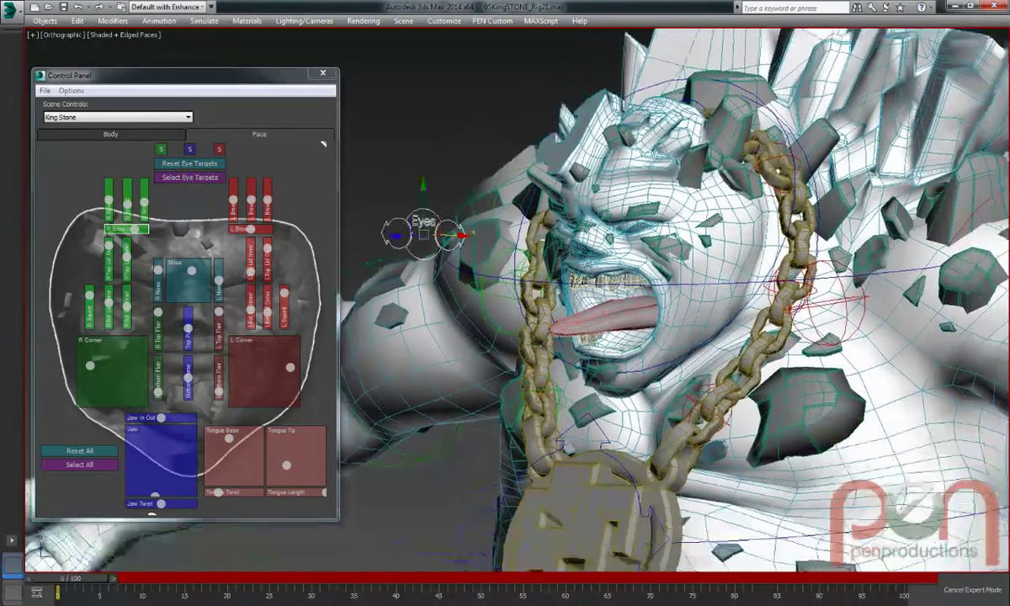
Scrub the timeline from frame 0 and back to preview the animation with the face in close view
alt+middle_drag(502, 277, 528, 291)
scroll(527, 292, down, 2)
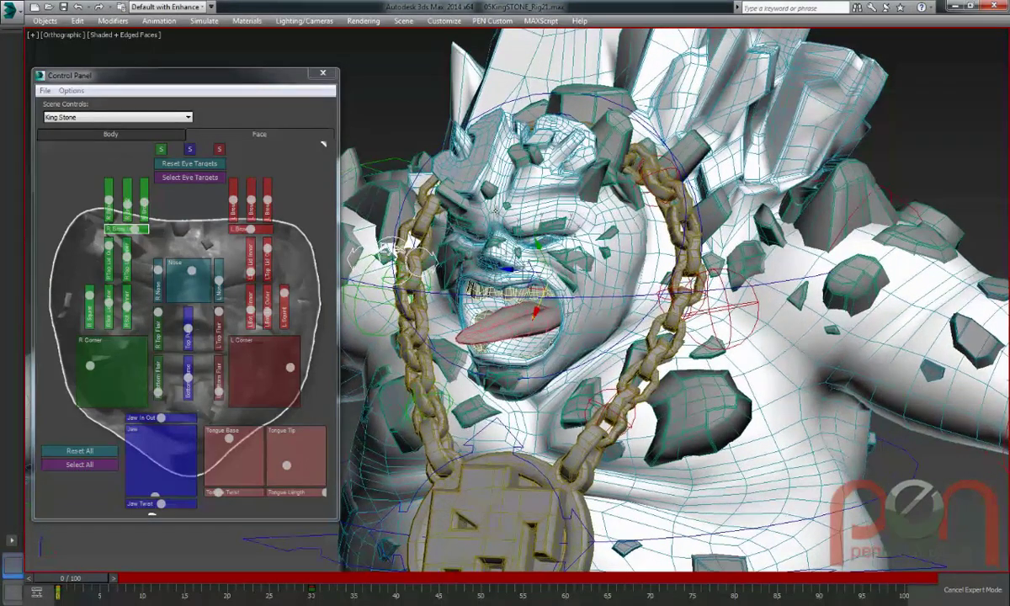
alt+middle_drag(496, 211, 585, 192)
scroll(594, 191, up, 2)
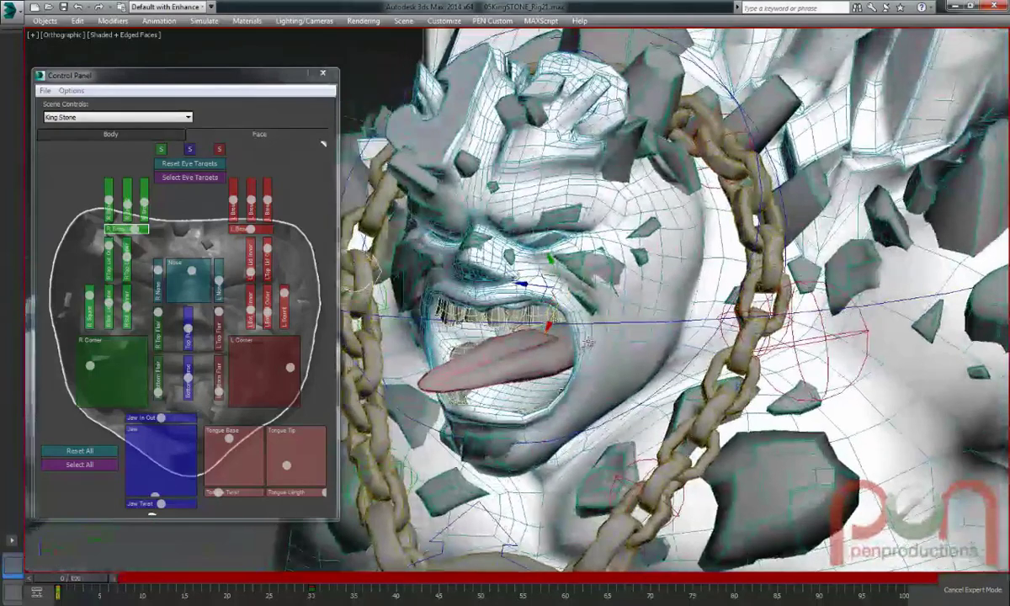
middle_drag(588, 341, 609, 318)
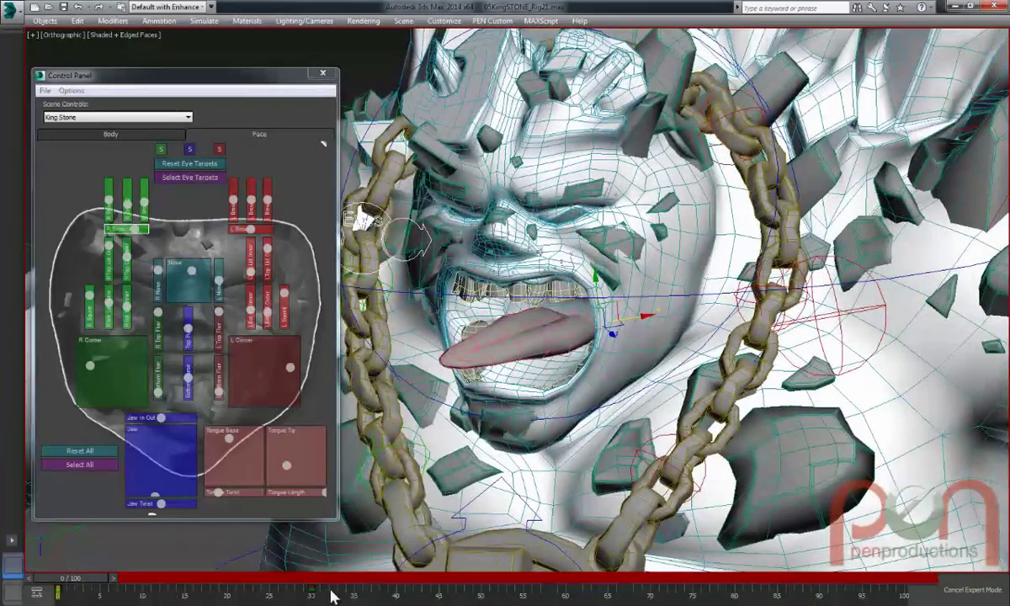
drag(78, 579, 54, 566)
Reset all the face sliders and joystick controls to their default values
alt+middle_drag(503, 336, 503, 322)
scroll(502, 322, down, 1)
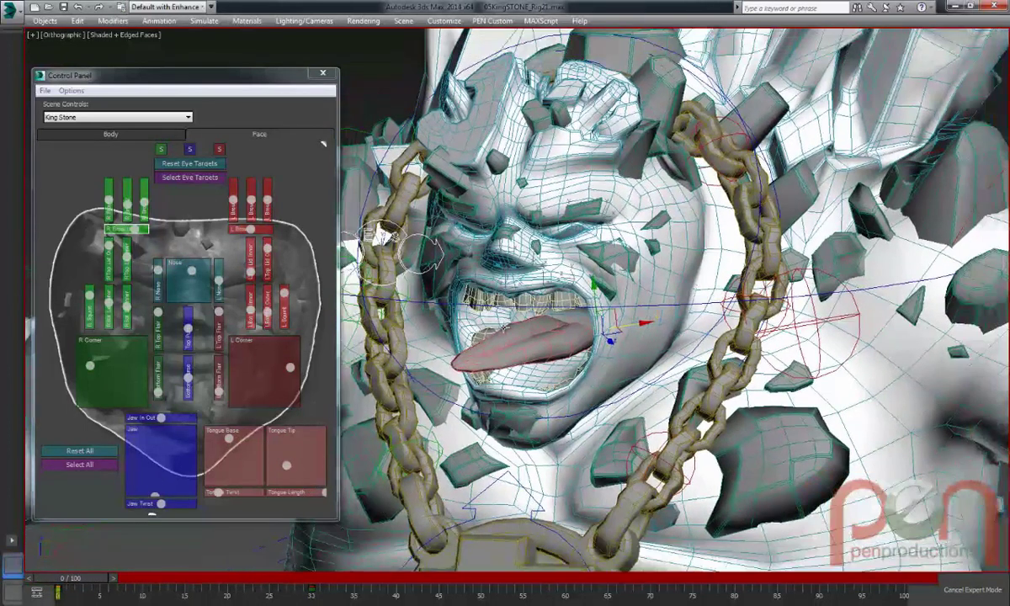
right_click(231, 291)
click(280, 300)
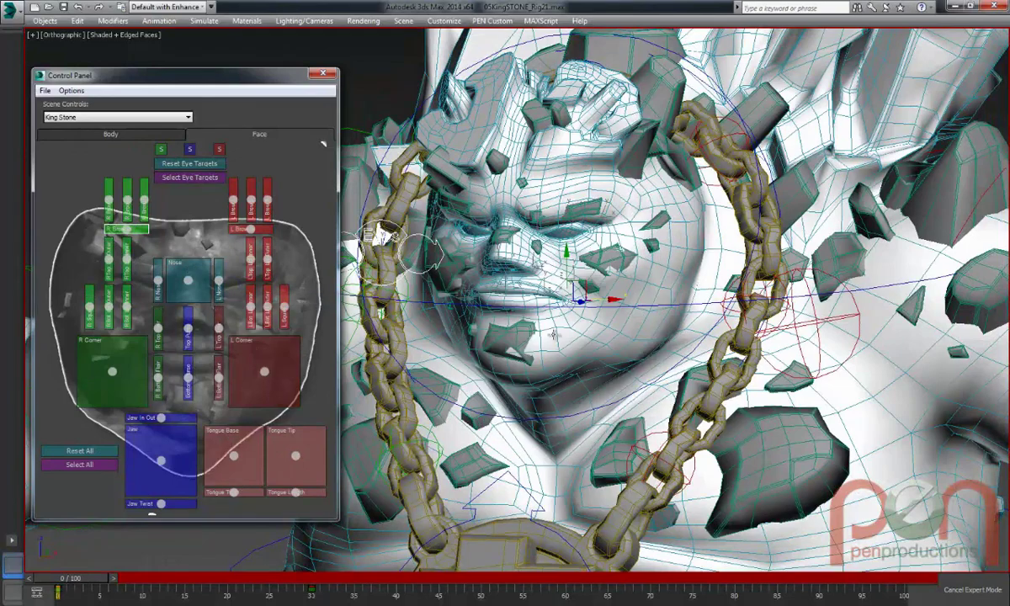
Show the body controls, turn off Real Time Update and scrub the animation to frame 21
scroll(553, 334, down, 3)
mouse_move(553, 335)
alt+middle_down()
mouse_move(531, 335)
mouse_move(552, 349)
mouse_move(533, 329)
mouse_move(548, 323)
alt+middle_up()
scroll(532, 335, down, 3)
middle_drag(549, 323, 521, 283)
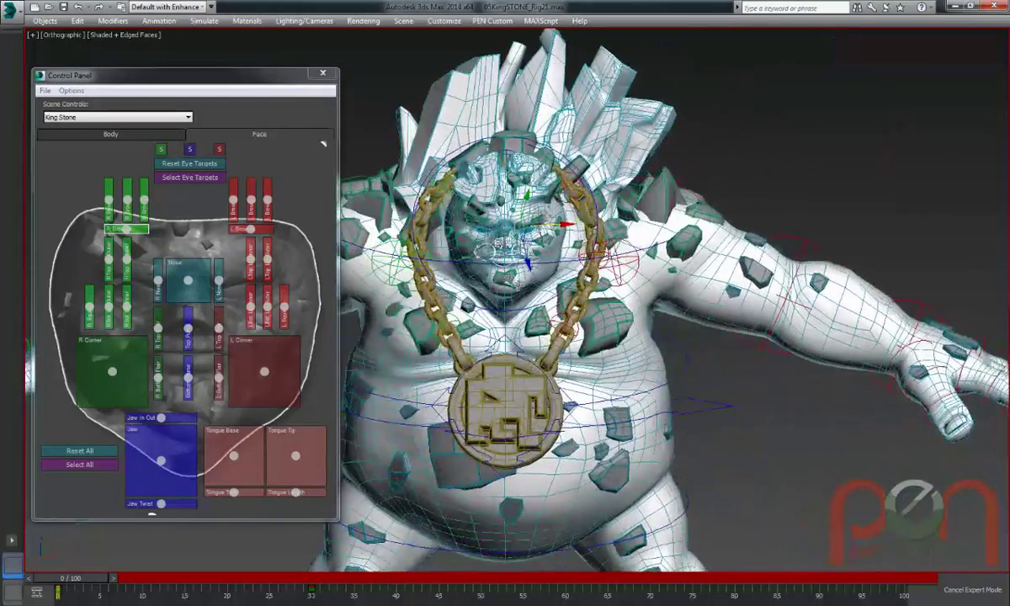
click(142, 134)
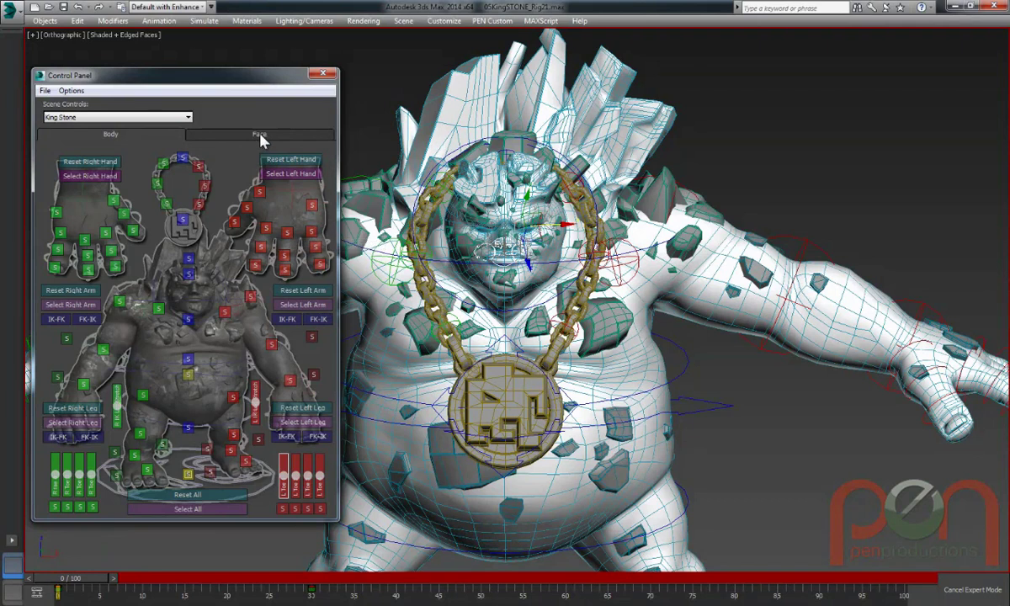
click(72, 91)
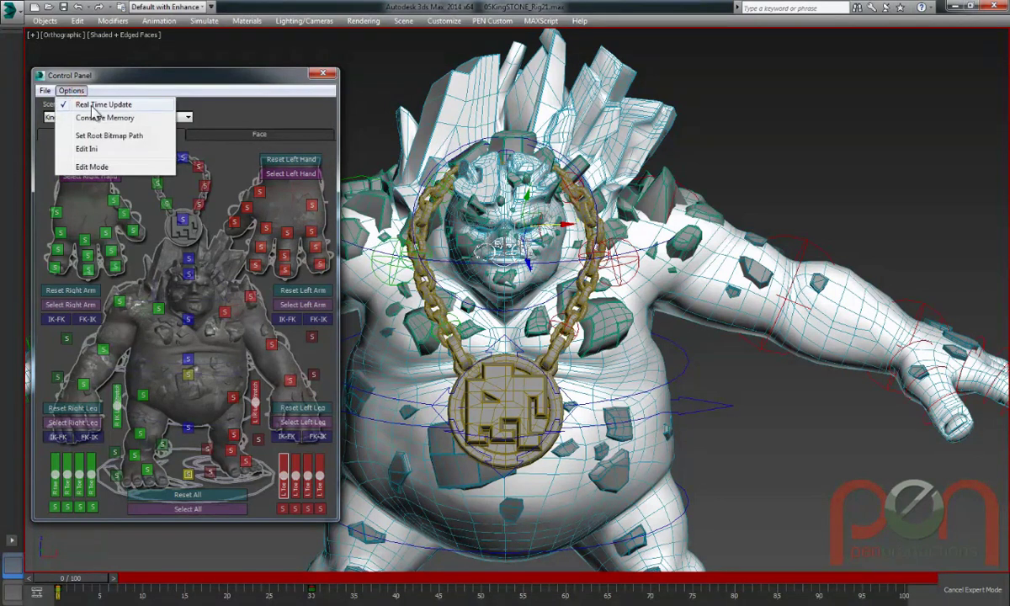
click(94, 104)
drag(95, 587, 269, 586)
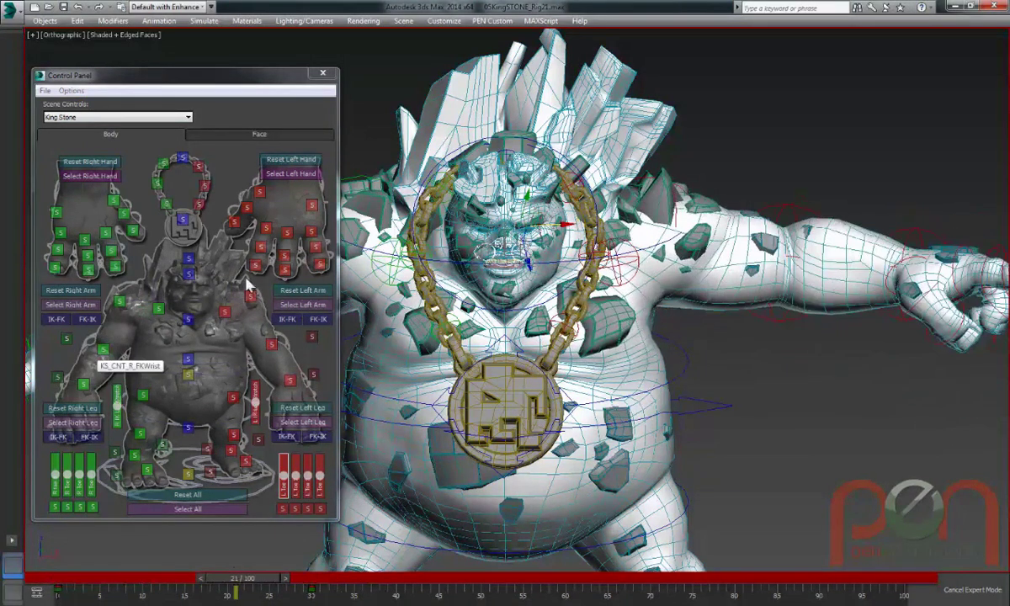
Show the face controls and scrub the animation back to frame 0
click(221, 135)
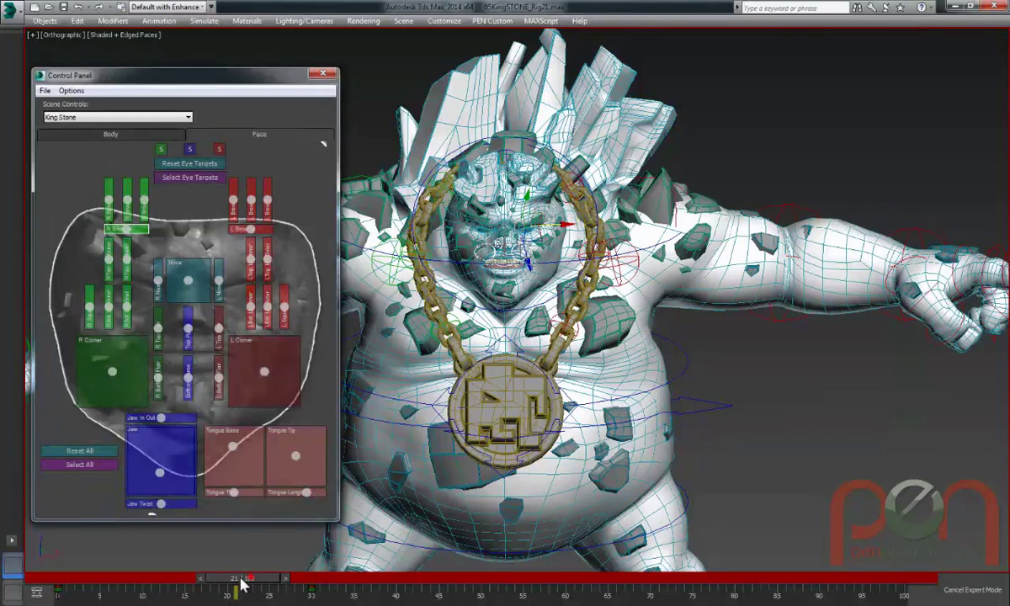
drag(242, 584, 63, 592)
Turn Real Time Update back on and scrub the timeline, ending at frame 0
click(70, 90)
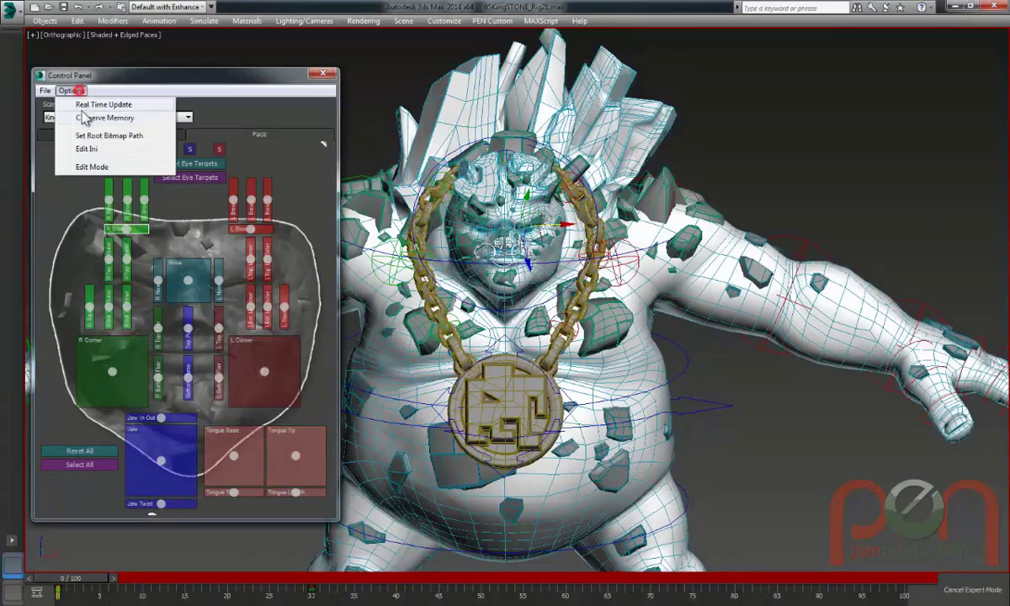
click(89, 100)
drag(97, 576, 57, 593)
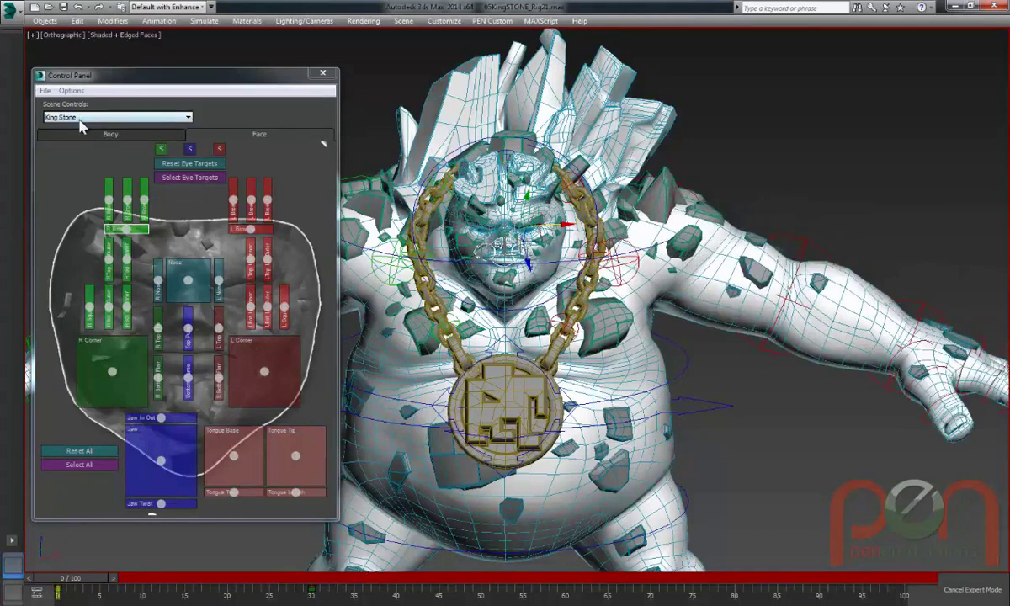
drag(210, 84, 216, 81)
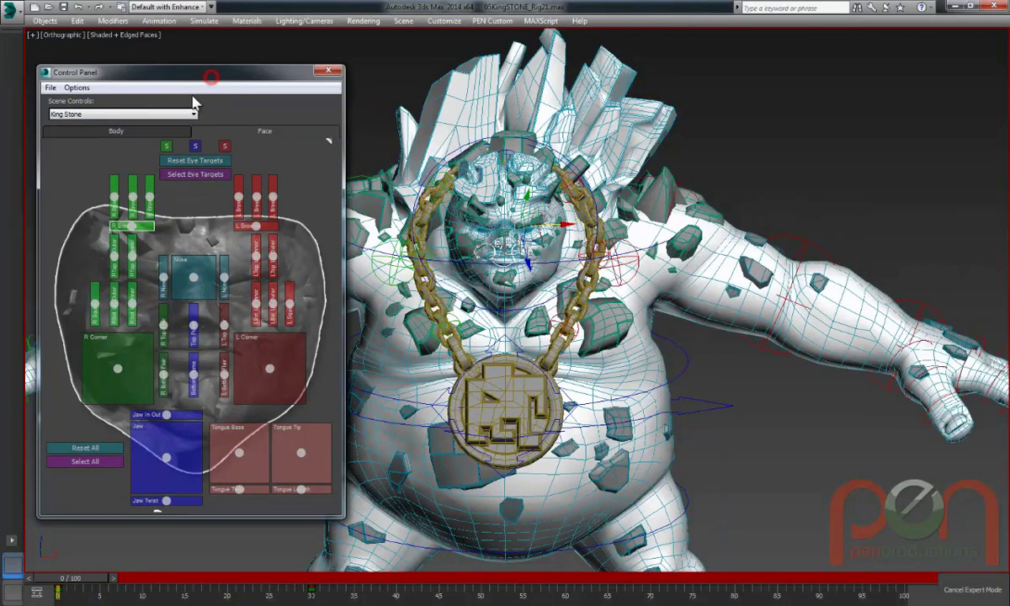
click(77, 87)
drag(136, 74, 137, 83)
alt+middle_drag(556, 301, 687, 284)
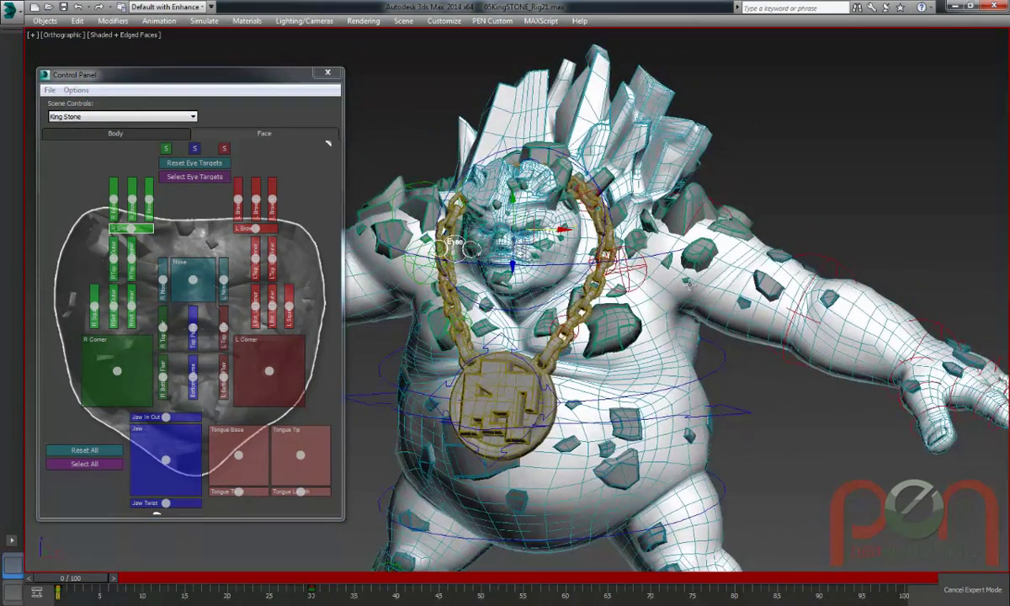